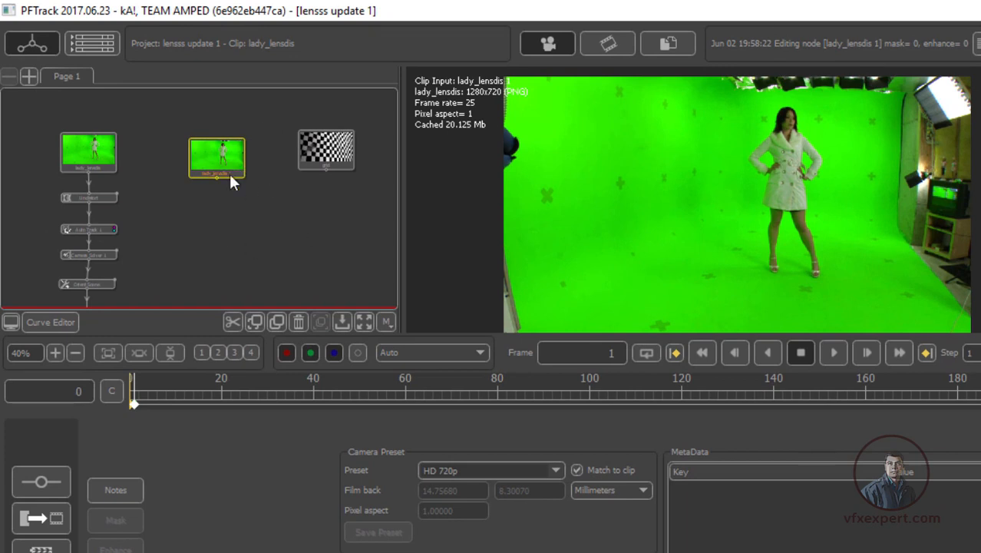
drag(237, 169, 234, 171)
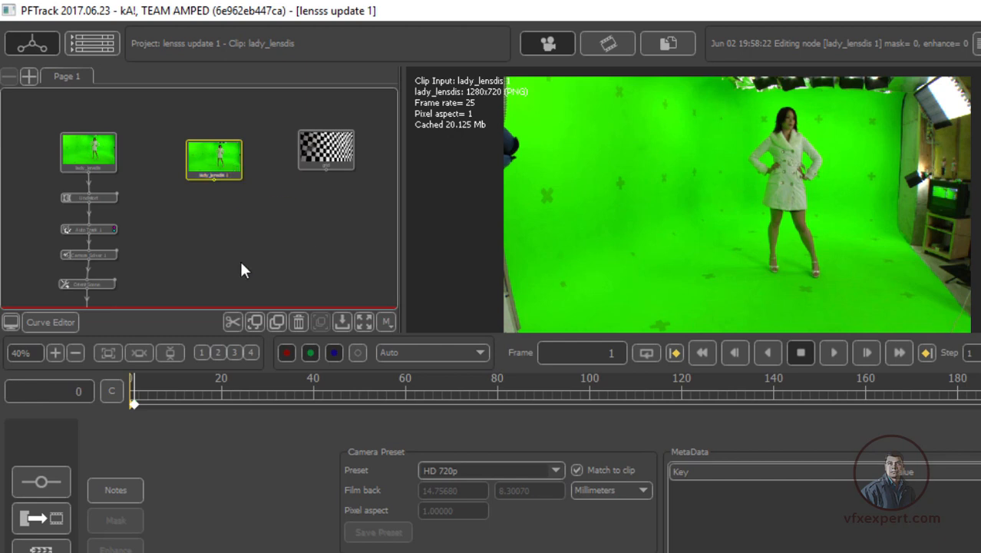
drag(327, 155, 311, 162)
click(290, 206)
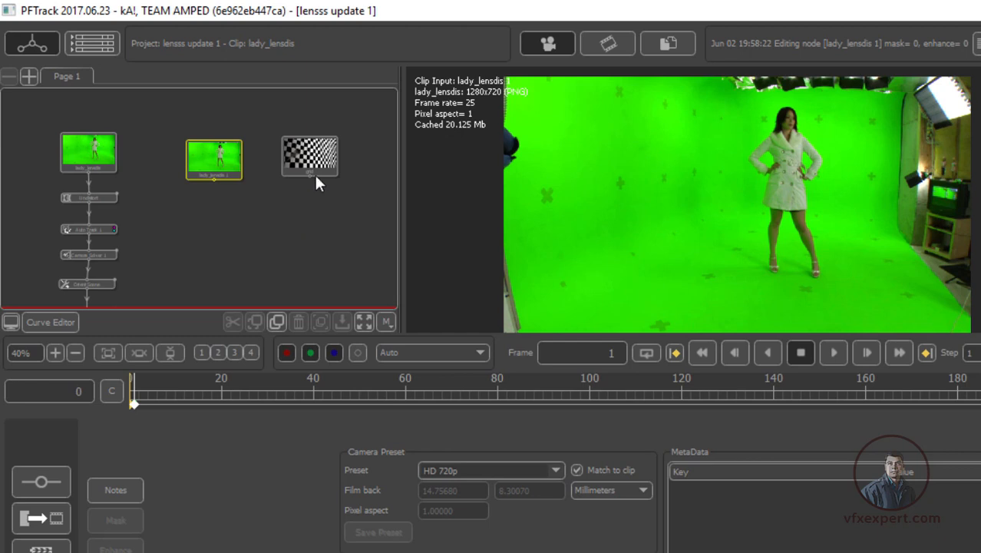
drag(313, 158, 327, 157)
drag(215, 151, 229, 150)
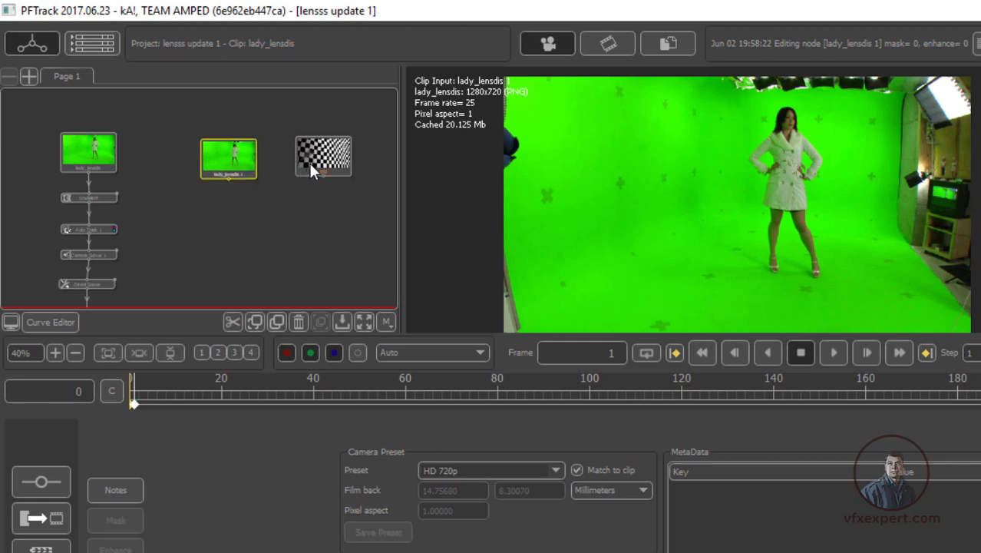
drag(310, 164, 295, 163)
drag(226, 161, 217, 161)
drag(308, 162, 300, 165)
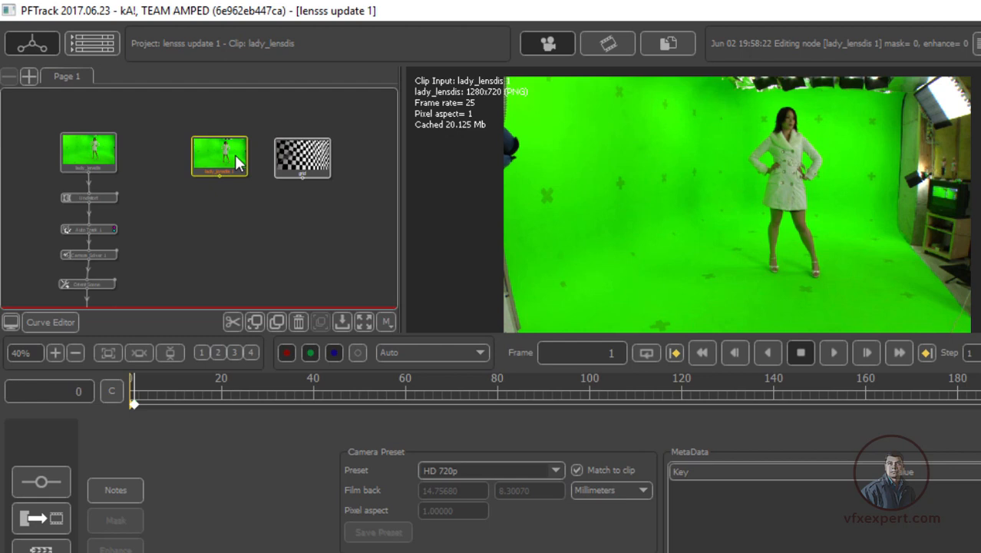
drag(301, 159, 313, 158)
drag(223, 168, 224, 176)
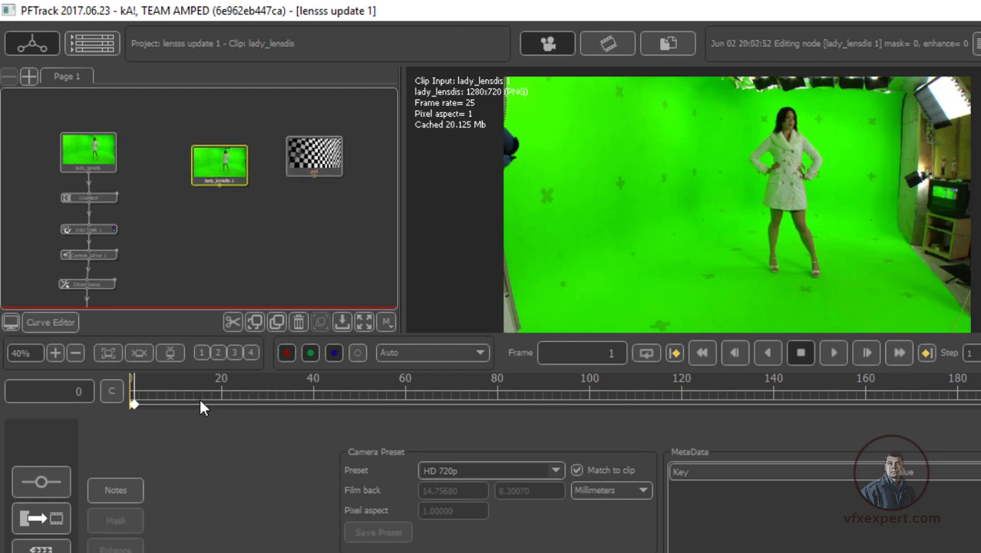
Step: Scrub through the lady_lensdis 1 clip and examine the wooden post near its end for lens distortion
drag(219, 394, 980, 396)
scroll(828, 246, down, 1)
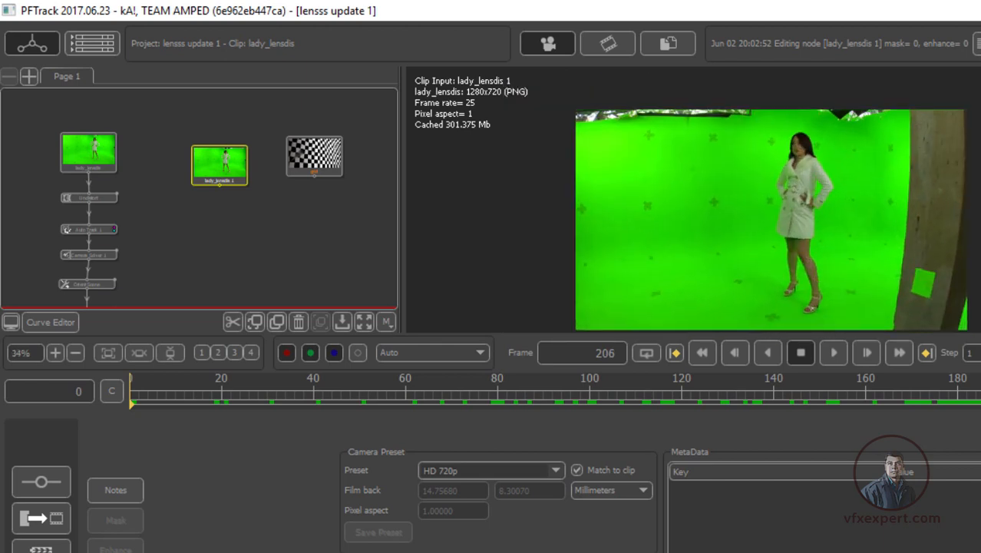
mouse_move(980, 395)
mouse_down()
mouse_move(934, 396)
mouse_move(980, 396)
mouse_up()
scroll(927, 182, up, 1)
scroll(928, 183, down, 2)
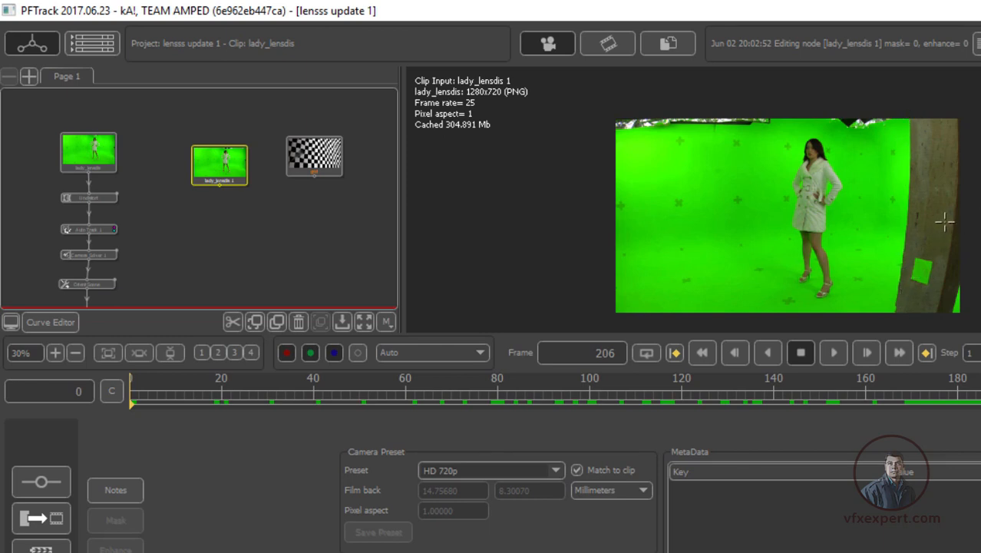
scroll(954, 227, up, 2)
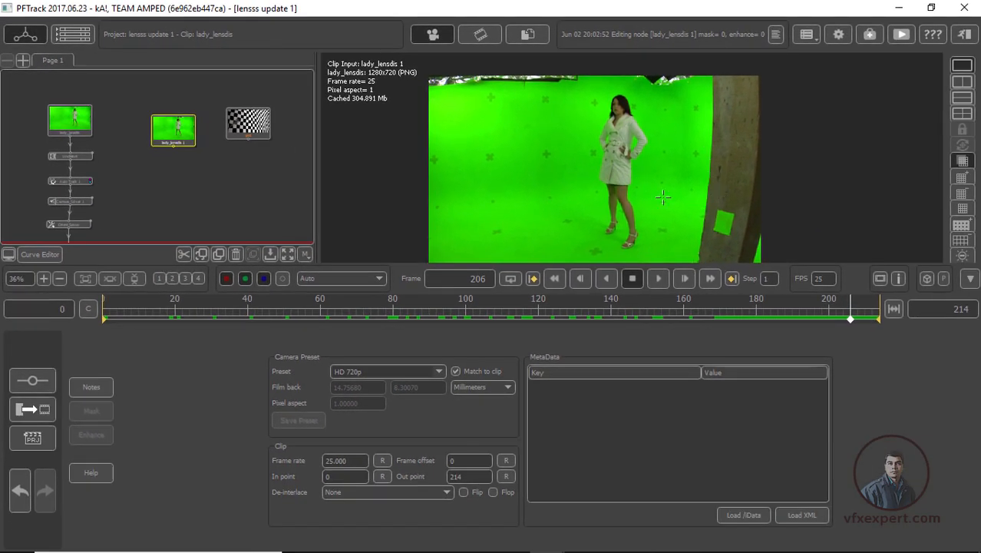
scroll(618, 165, up, 1)
mouse_move(850, 316)
mouse_down()
mouse_move(742, 316)
mouse_move(840, 317)
mouse_up()
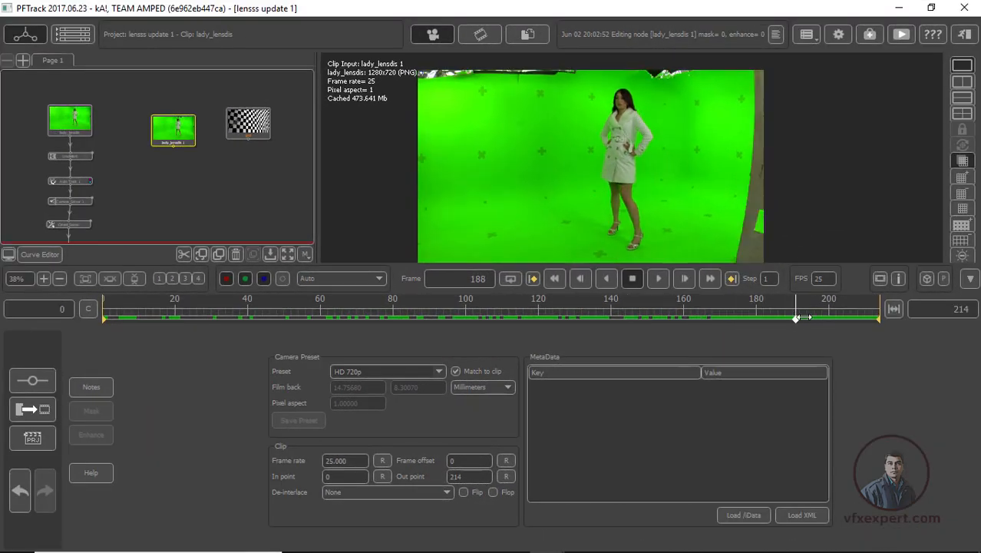
drag(111, 316, 869, 316)
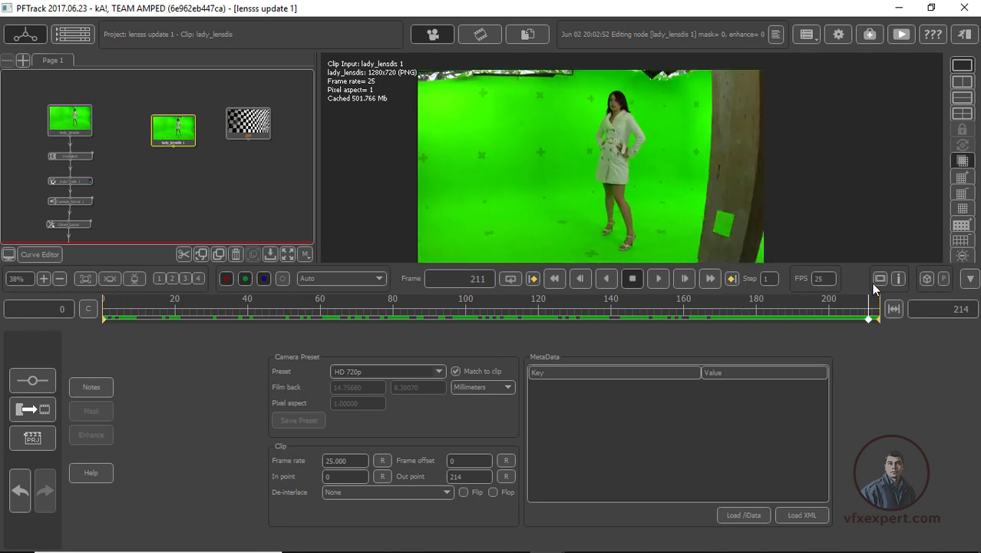
scroll(703, 176, up, 2)
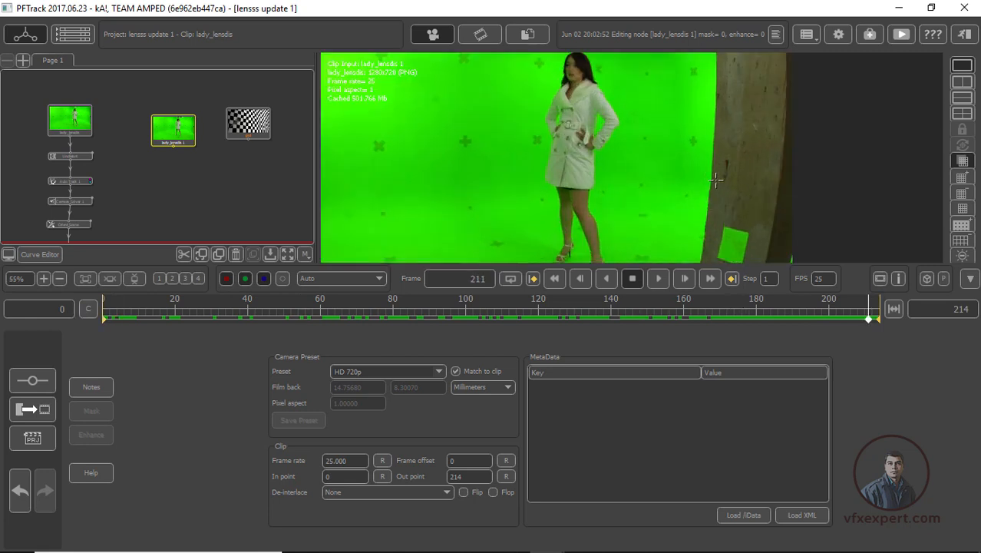
scroll(695, 215, down, 3)
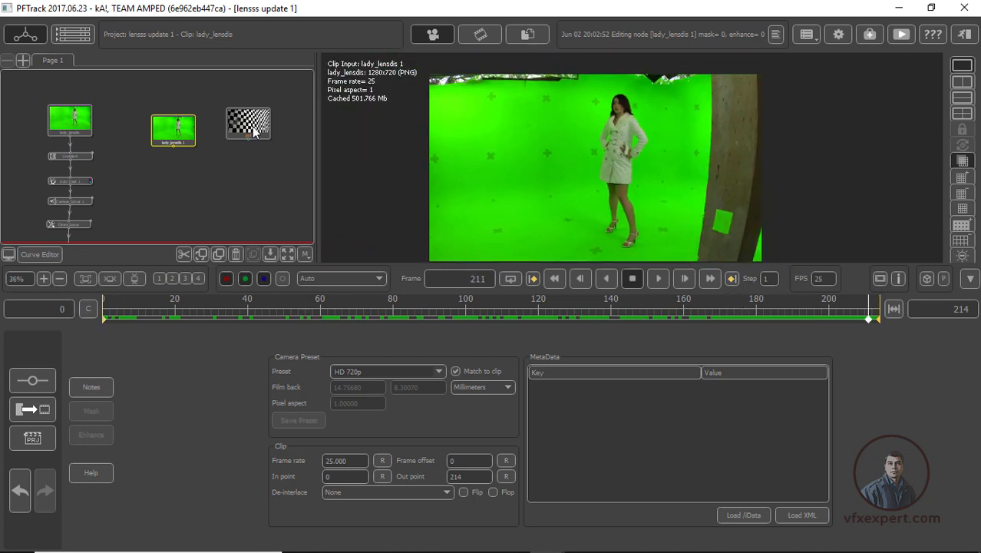
Step: Return the lady_lensdis 1 clip to its first frame and view the grid clip's checkerboard pattern
drag(254, 128, 259, 142)
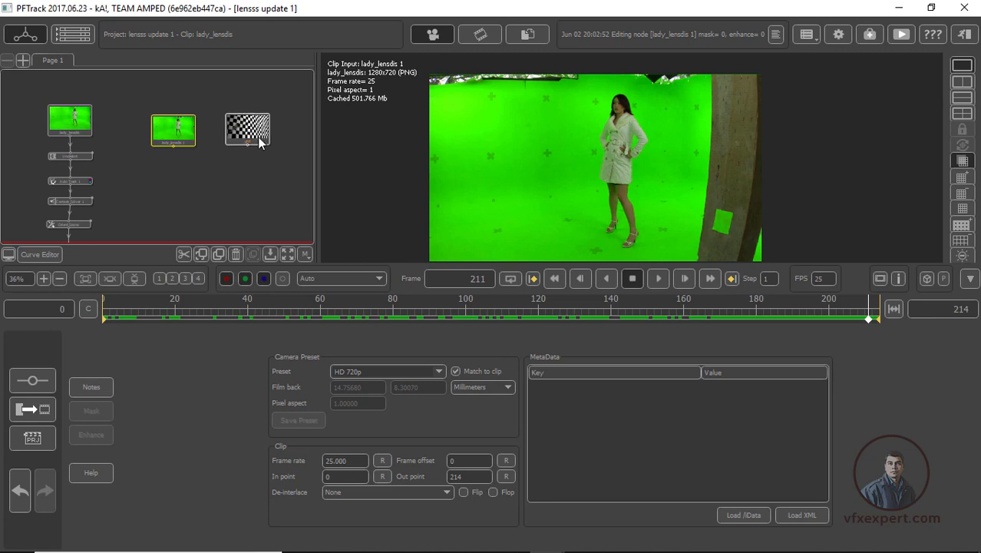
click(86, 310)
scroll(543, 182, up, 3)
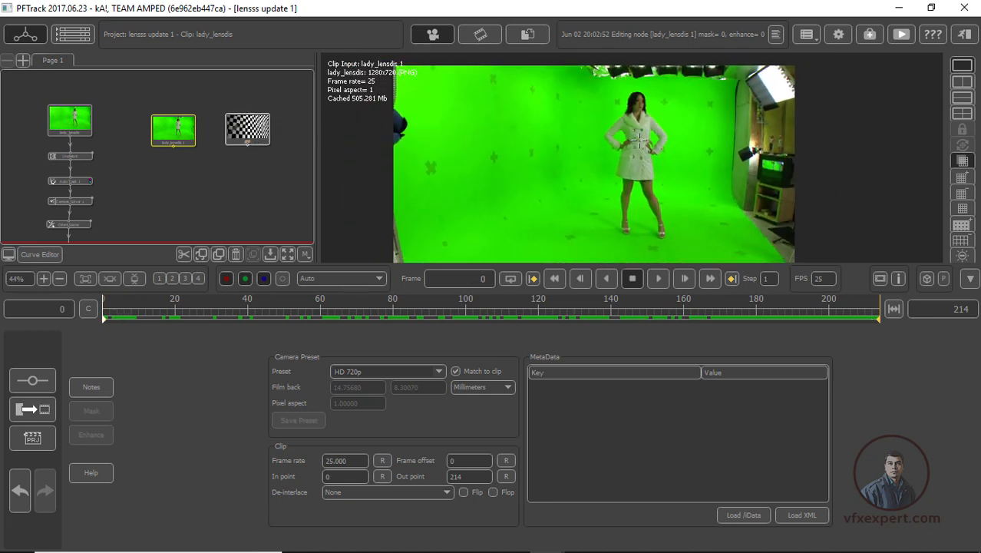
click(260, 135)
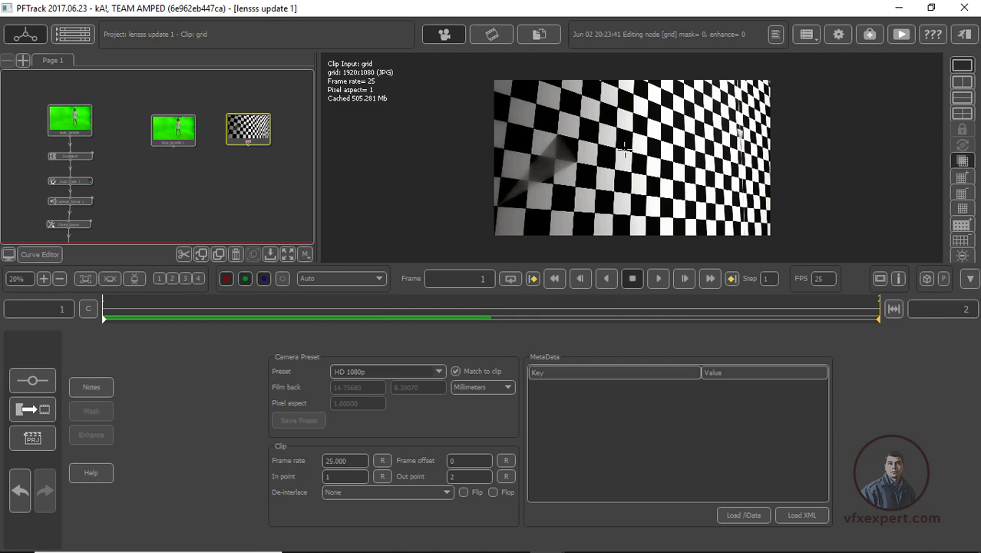
scroll(652, 155, up, 2)
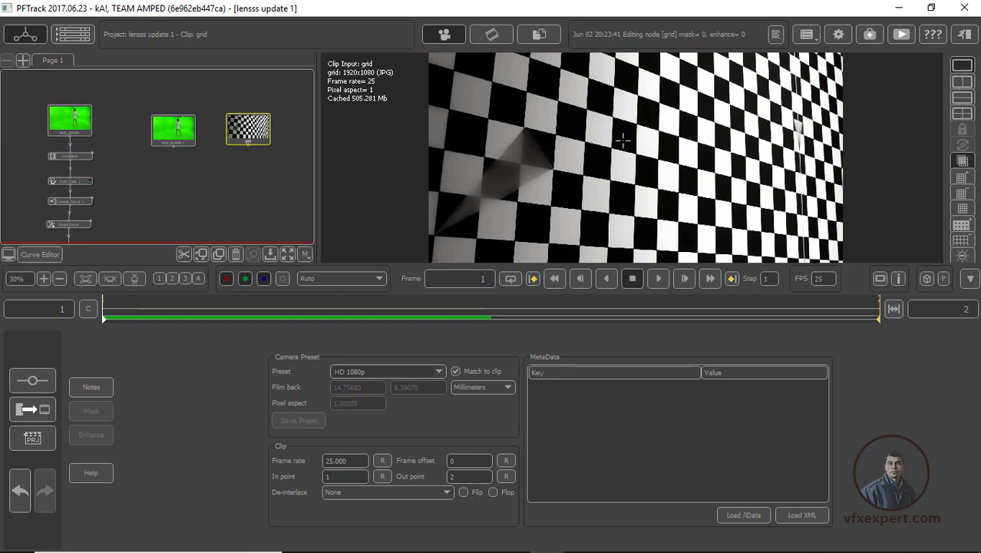
Step: Reopen the lady_lensdis 1 clip and examine the curved edge of the wooden post around frame 206
click(182, 135)
click(850, 321)
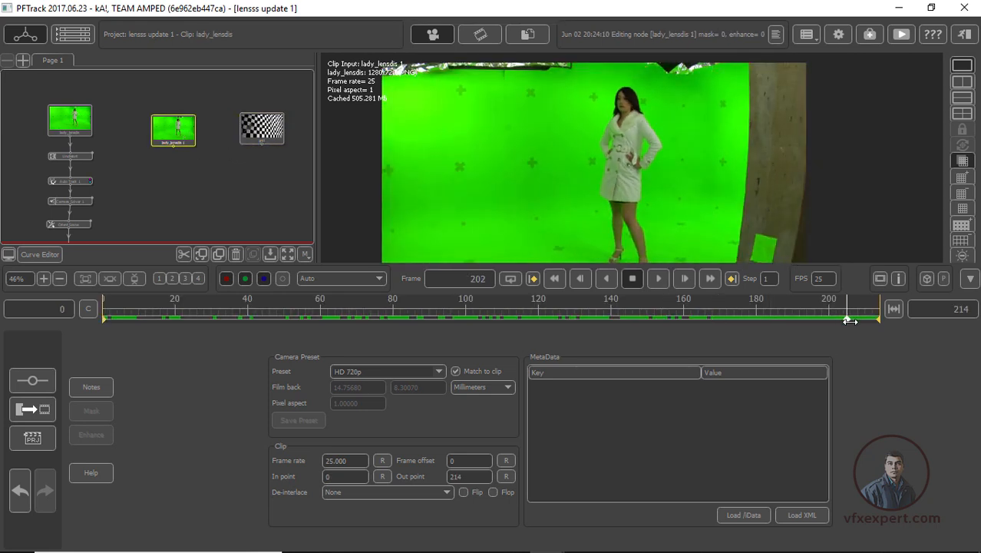
drag(850, 321, 676, 318)
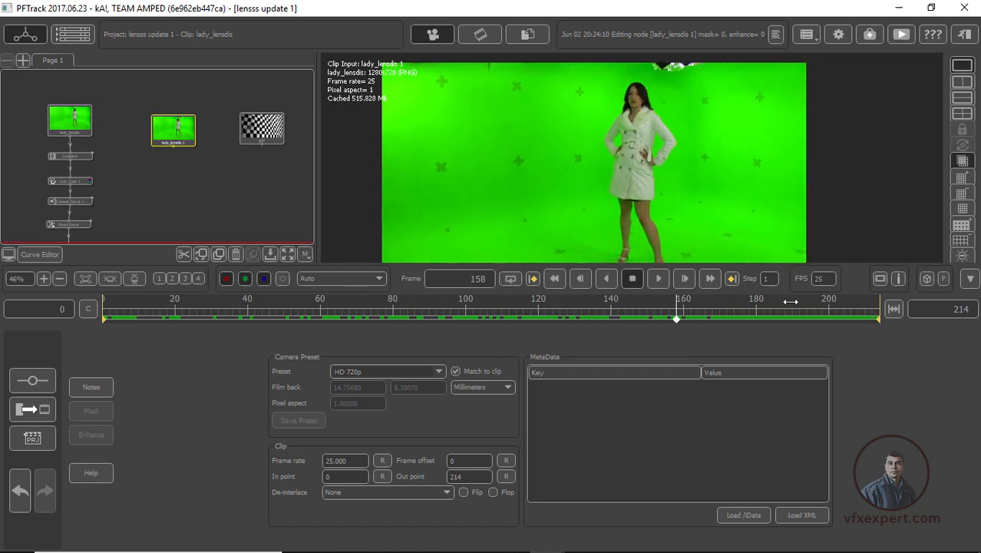
drag(790, 301, 874, 308)
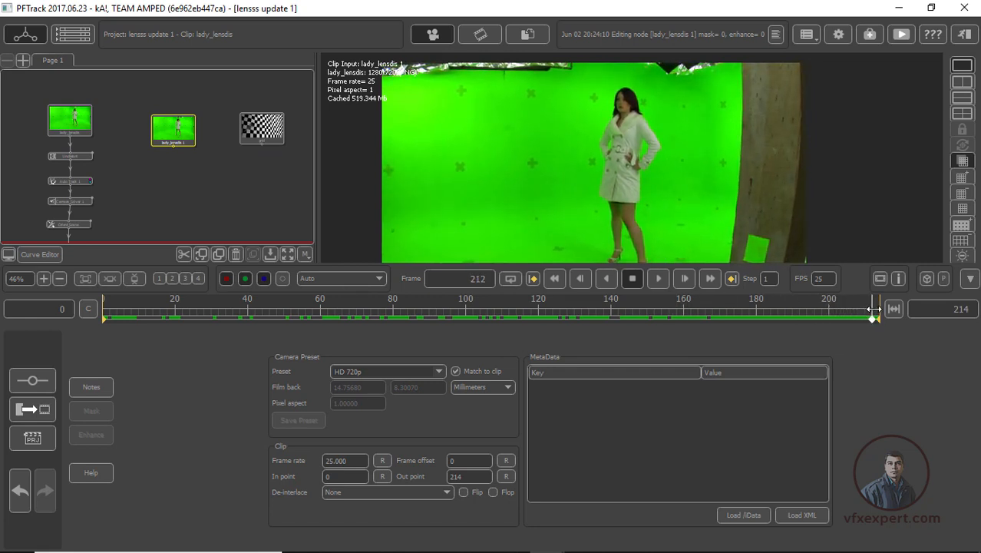
scroll(727, 196, down, 3)
scroll(727, 197, up, 2)
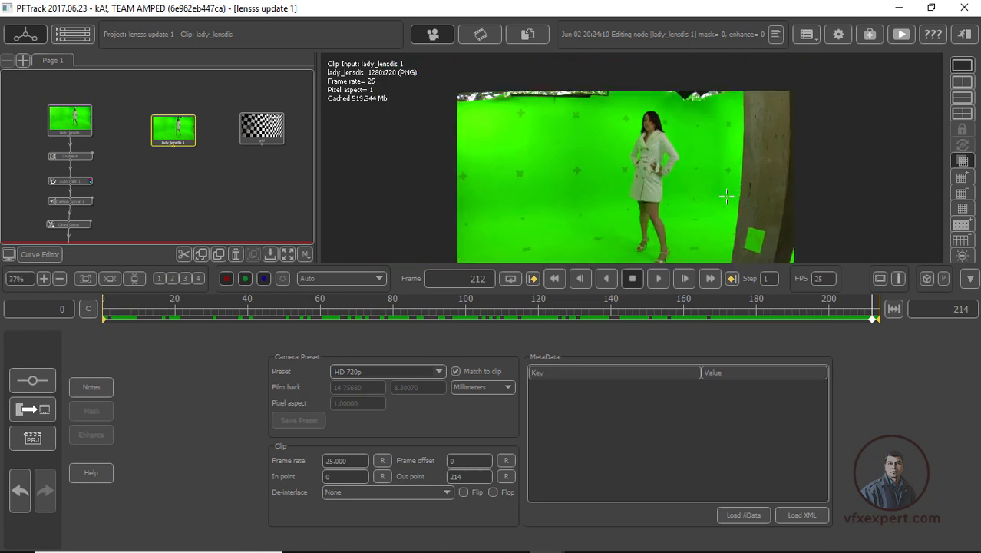
scroll(727, 197, down, 1)
mouse_move(843, 311)
mouse_down()
mouse_move(763, 311)
mouse_move(868, 314)
mouse_move(800, 314)
mouse_move(850, 315)
mouse_up()
scroll(770, 218, up, 1)
scroll(771, 218, up, 2)
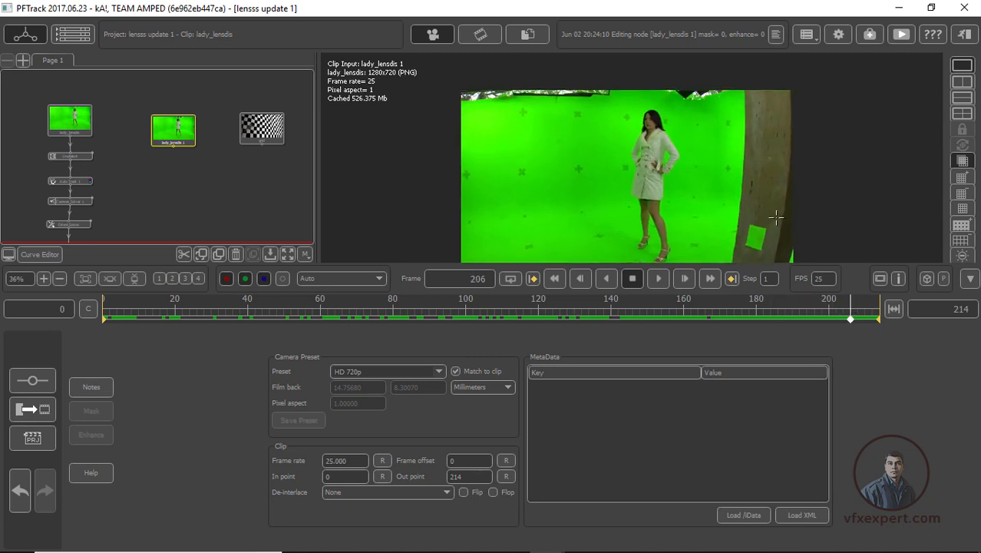
middle_drag(775, 216, 752, 202)
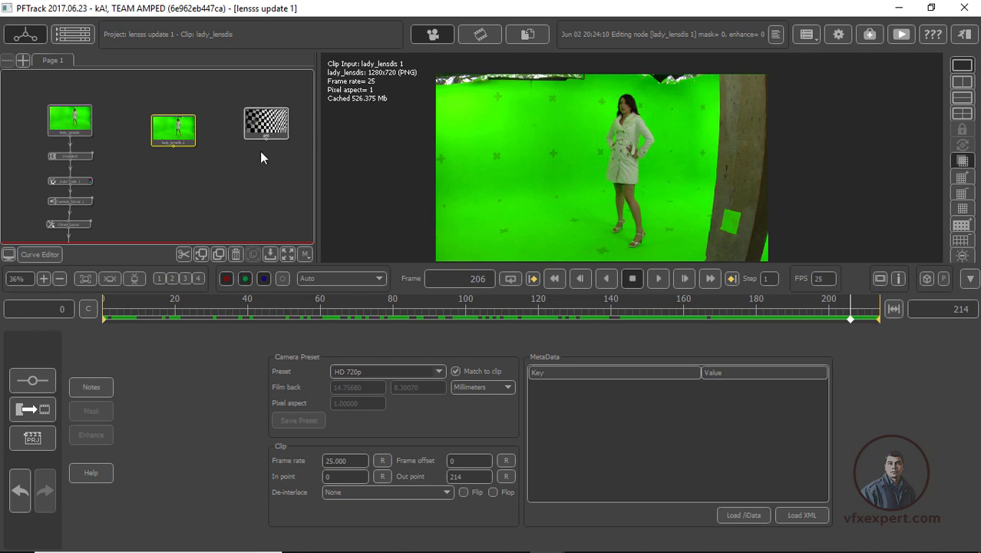
Step: Delete the grid clip node and attach an Undistort node to the lady_lensdis 1 clip
click(236, 254)
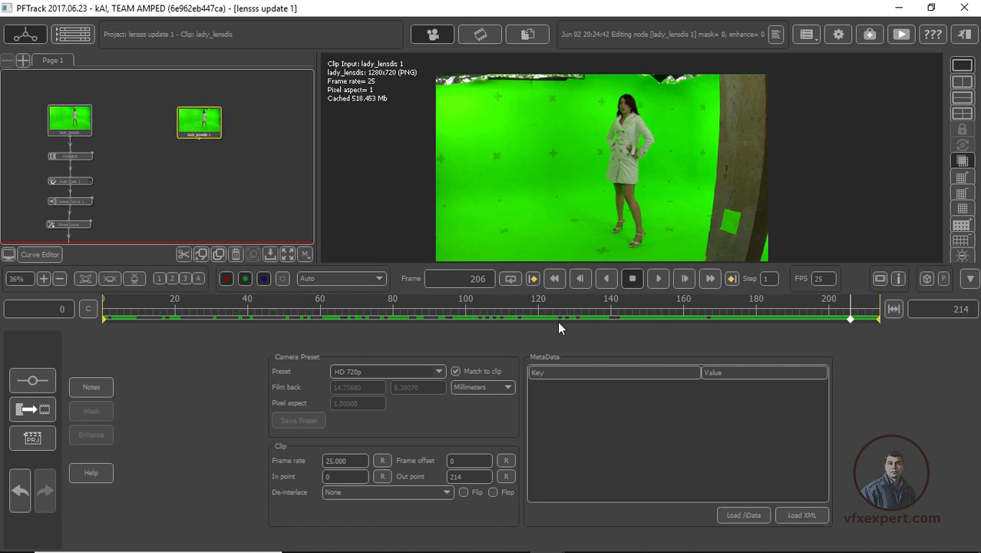
right_click(208, 121)
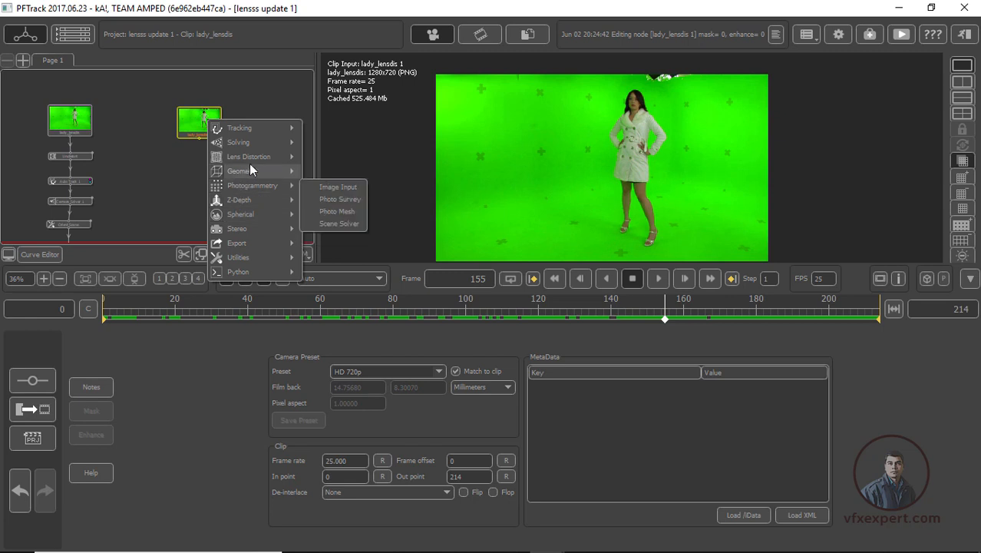
mouse_move(248, 162)
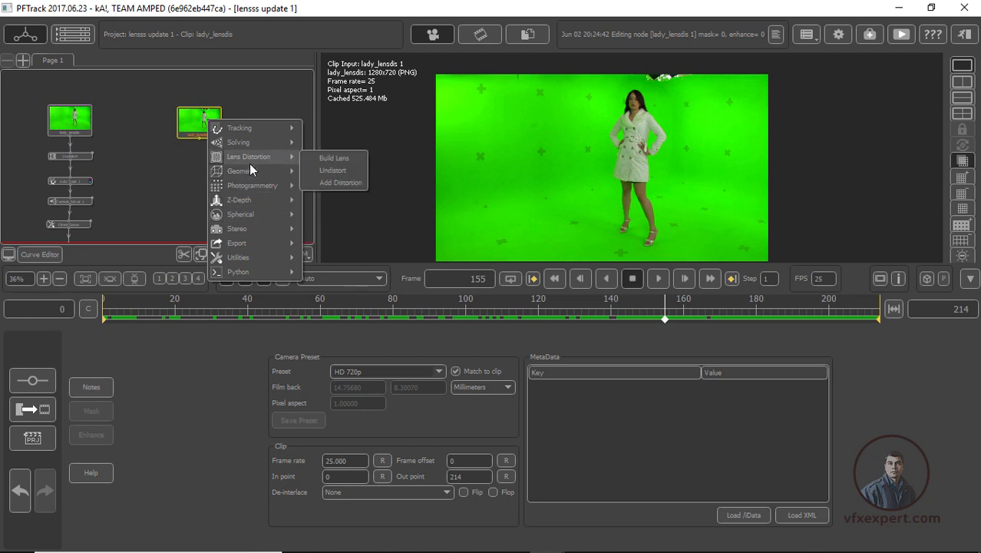
click(332, 171)
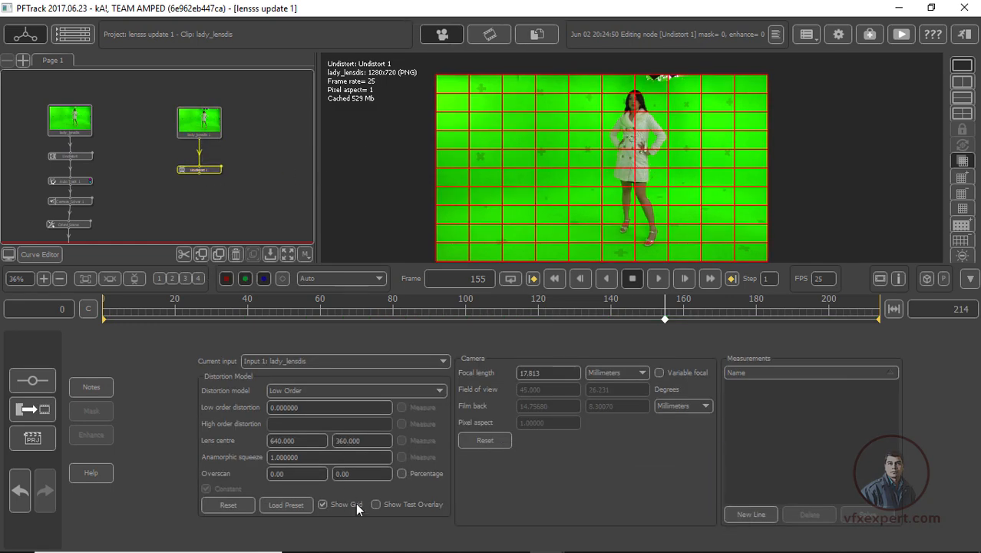
Step: Hide the Undistort node's grid overlay and go to frame 211, where the wooden post is in view
click(323, 504)
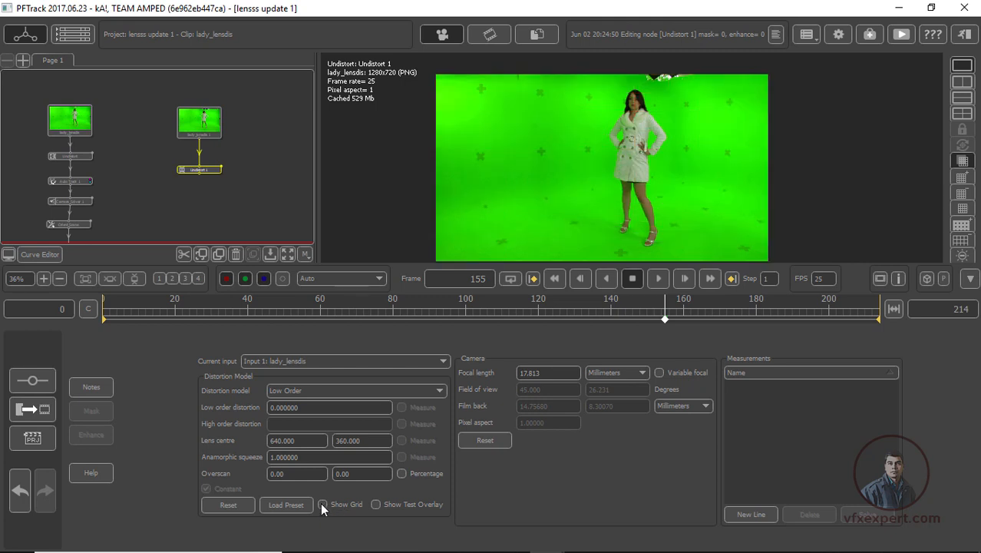
drag(651, 311, 870, 335)
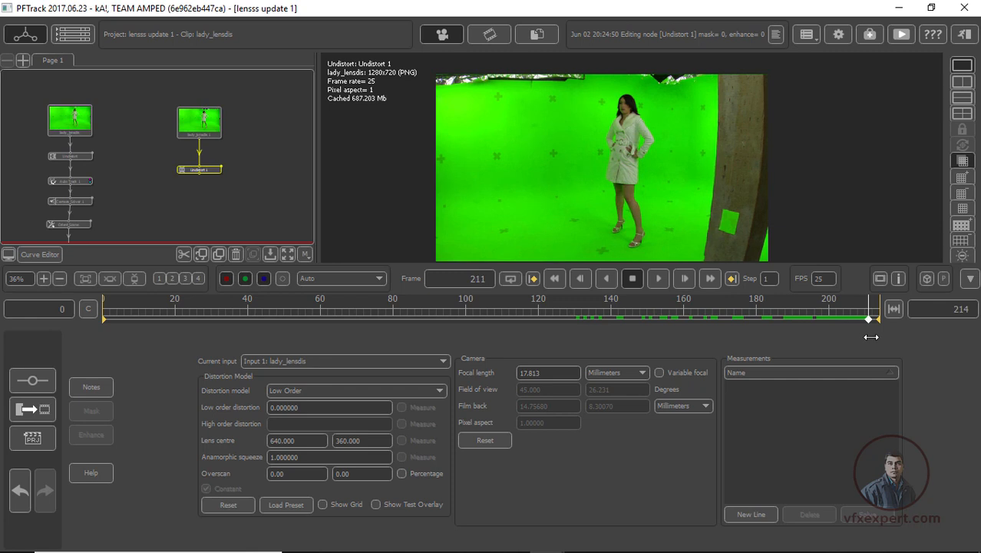
scroll(615, 196, up, 2)
scroll(615, 196, down, 2)
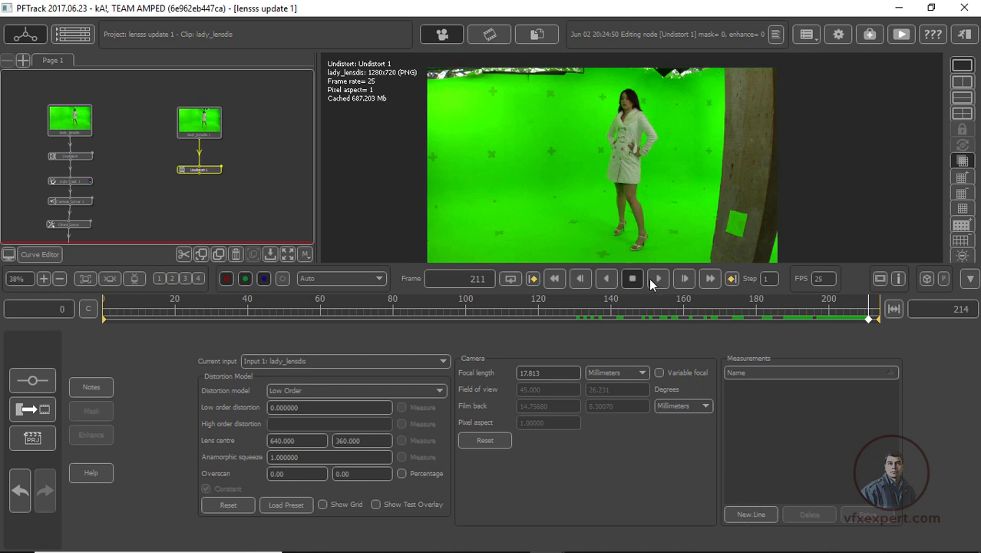
scroll(686, 192, down, 1)
scroll(689, 191, up, 1)
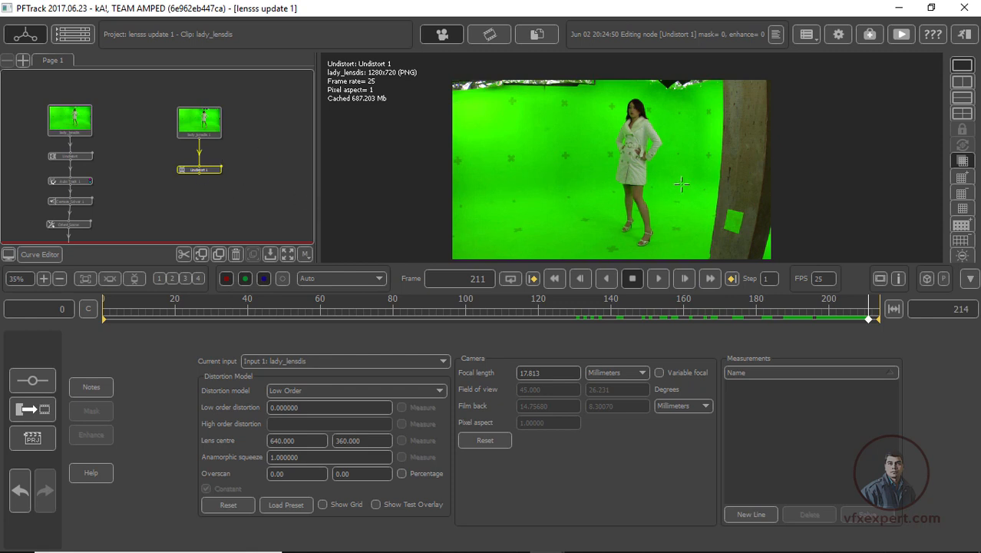
scroll(744, 158, up, 1)
middle_drag(704, 175, 642, 167)
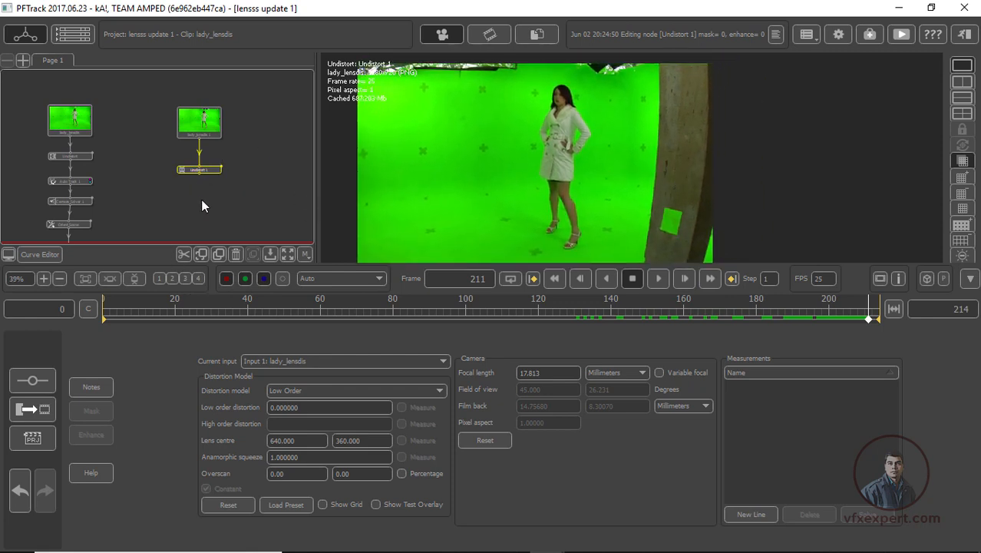
Step: Create a new measurement line and draw it along the wooden post's green-side edge, from its upper end to its lower end
scroll(202, 206, up, 2)
drag(268, 196, 265, 192)
middle_drag(264, 175, 256, 198)
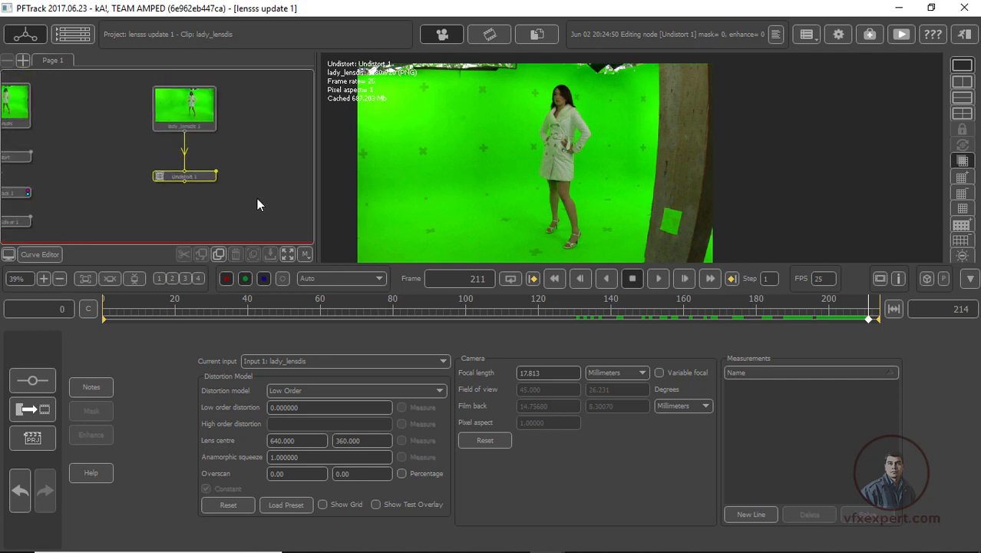
click(750, 513)
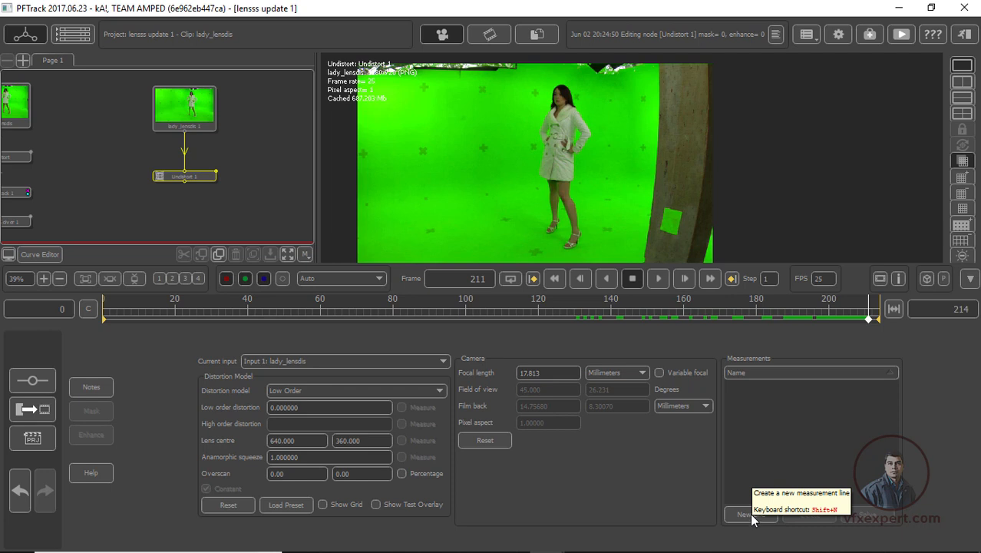
click(746, 514)
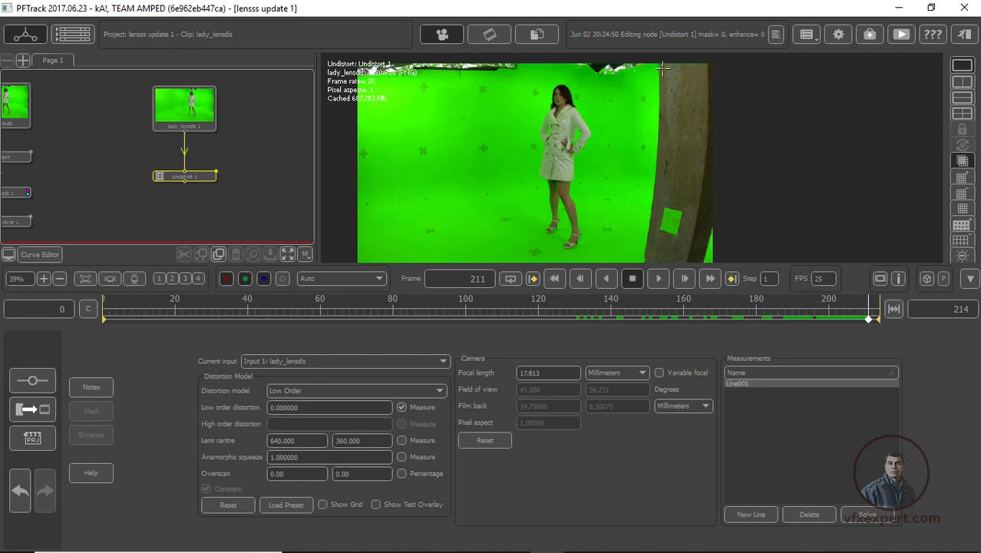
scroll(708, 81, up, 2)
scroll(708, 82, up, 1)
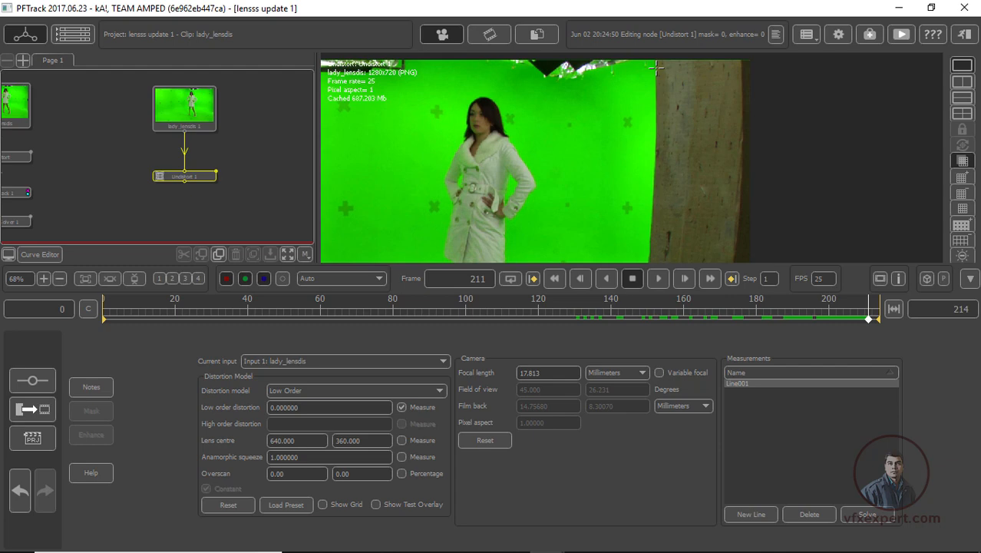
middle_drag(681, 173, 699, 58)
middle_drag(699, 158, 702, 92)
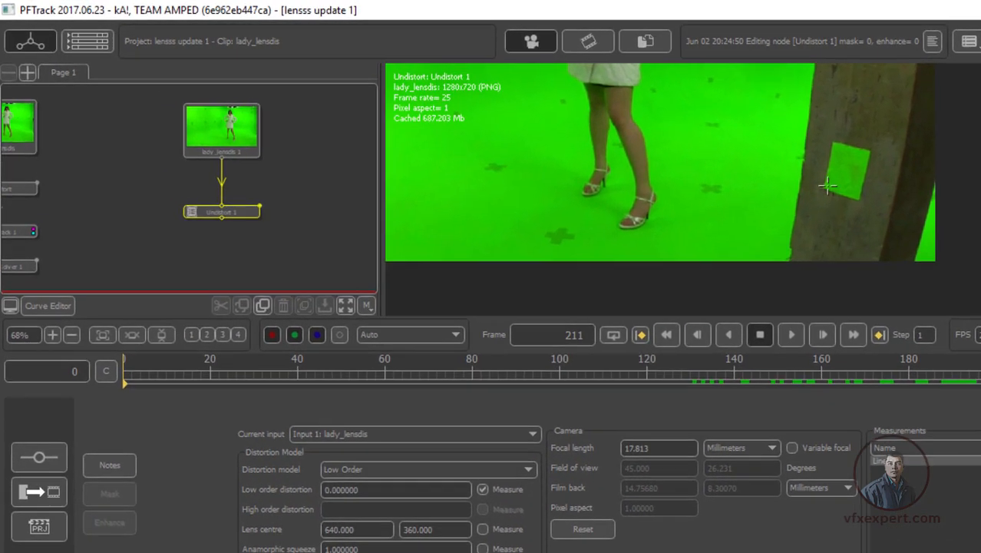
middle_drag(827, 186, 827, 135)
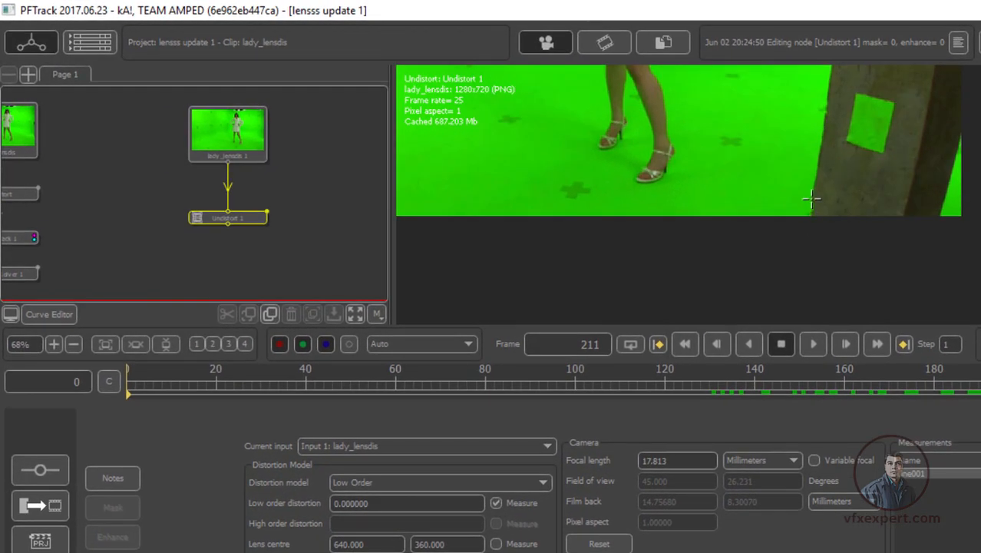
click(812, 198)
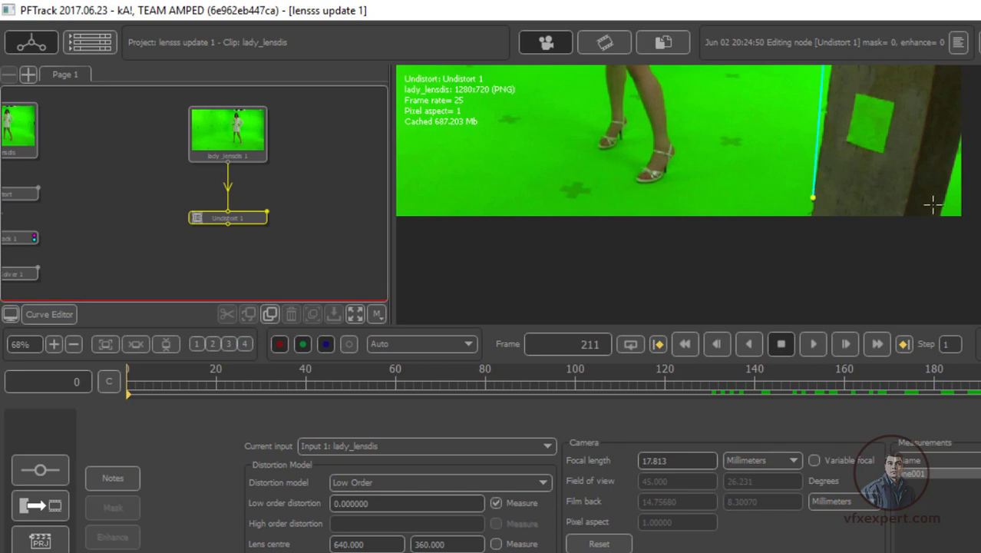
Step: Add two intermediate points to the measurement line, at its middle and lower stretches, and place them on the post's curved edge
scroll(964, 219, down, 1)
scroll(883, 230, up, 3)
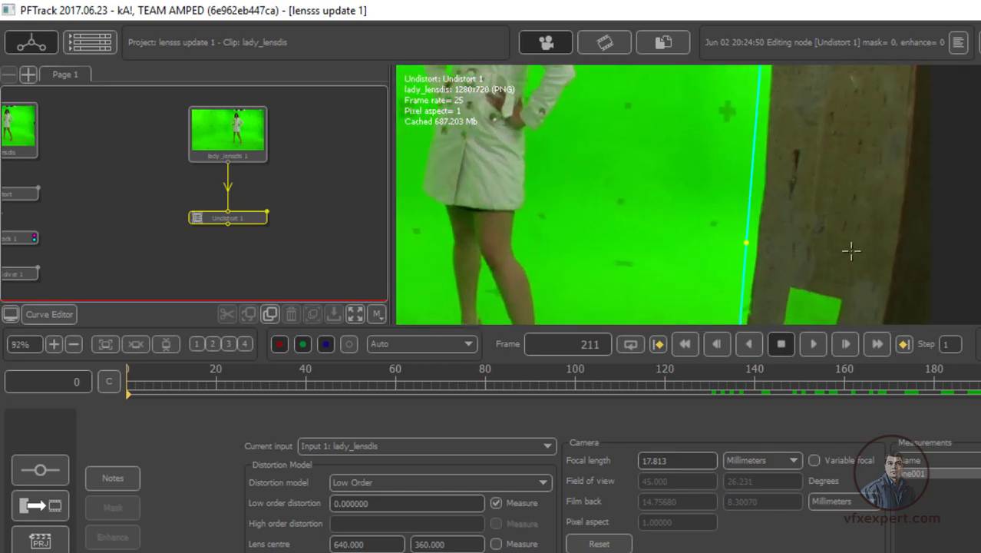
right_drag(850, 249, 809, 234)
mouse_move(829, 239)
middle_down()
mouse_move(855, 140)
mouse_move(817, 243)
middle_up()
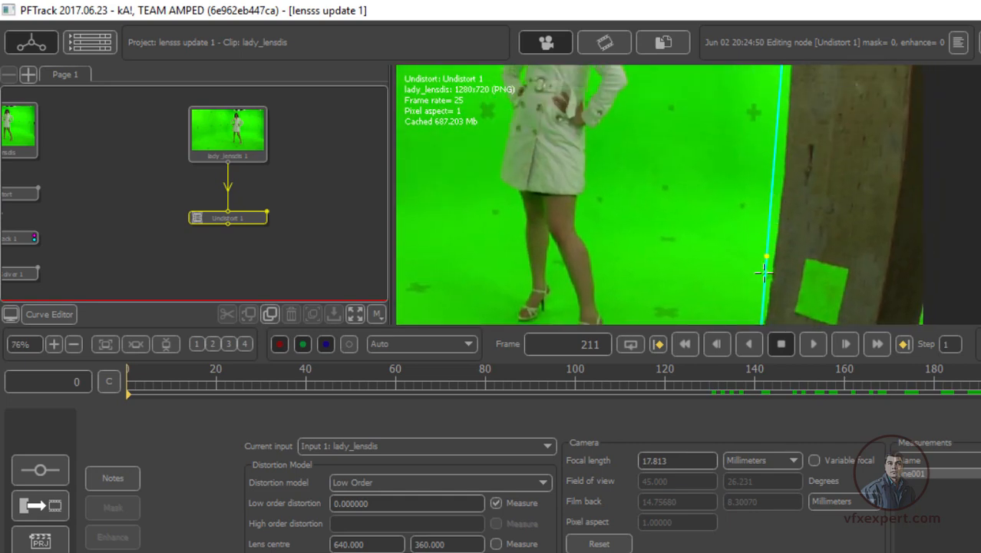
drag(767, 255, 775, 252)
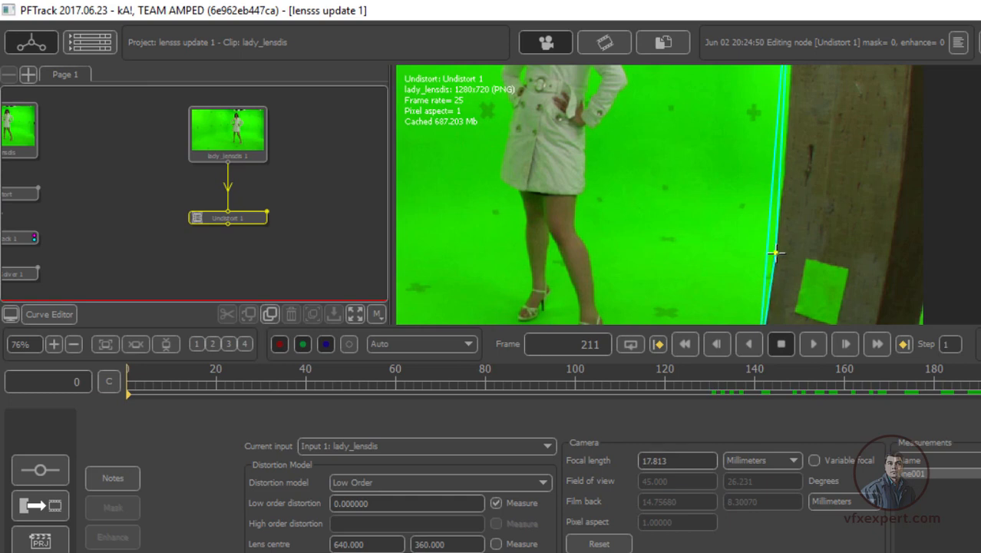
click(783, 146)
drag(785, 146, 786, 146)
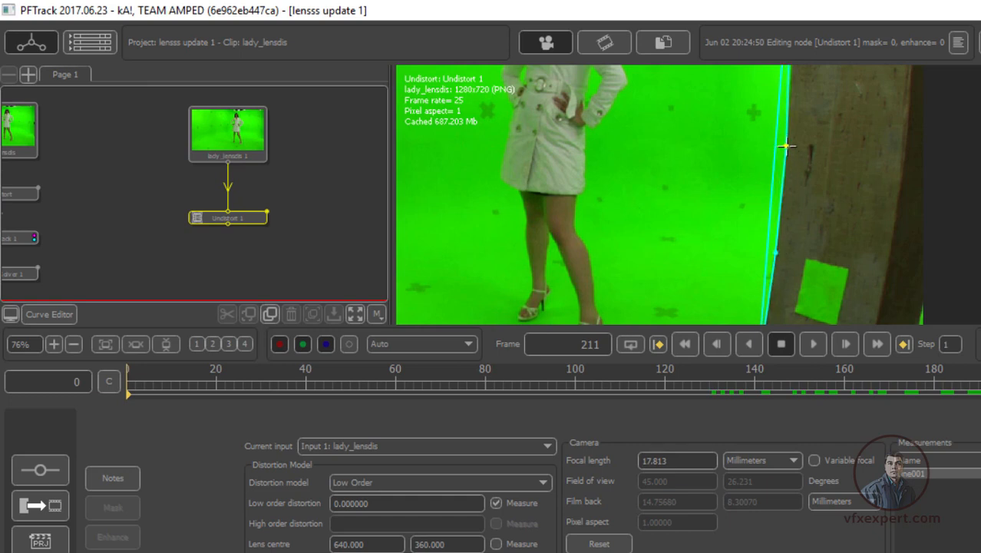
Step: Add another point to the upper stretch of the measurement line and align it precisely with the post's edge
middle_drag(816, 132, 787, 298)
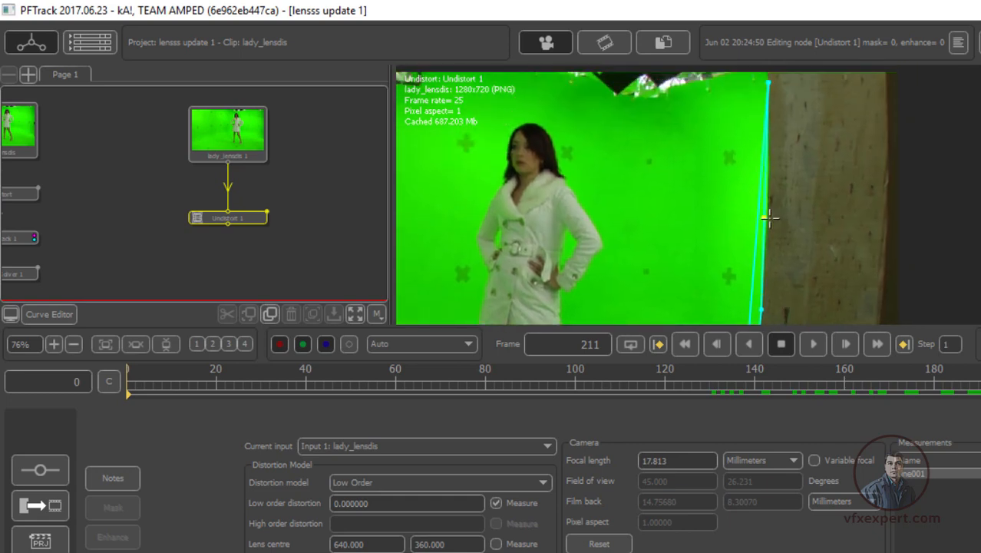
click(765, 232)
scroll(783, 246, up, 3)
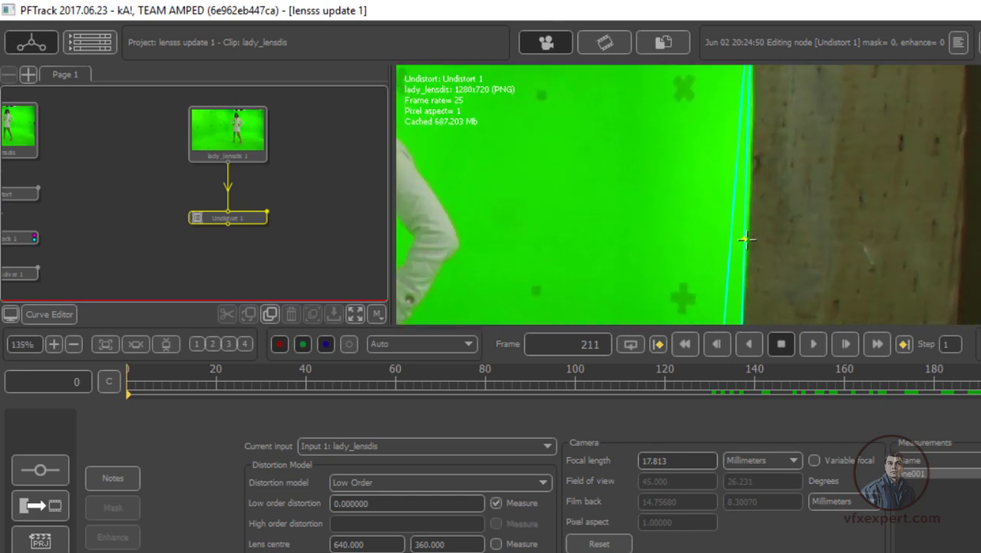
drag(751, 237, 749, 237)
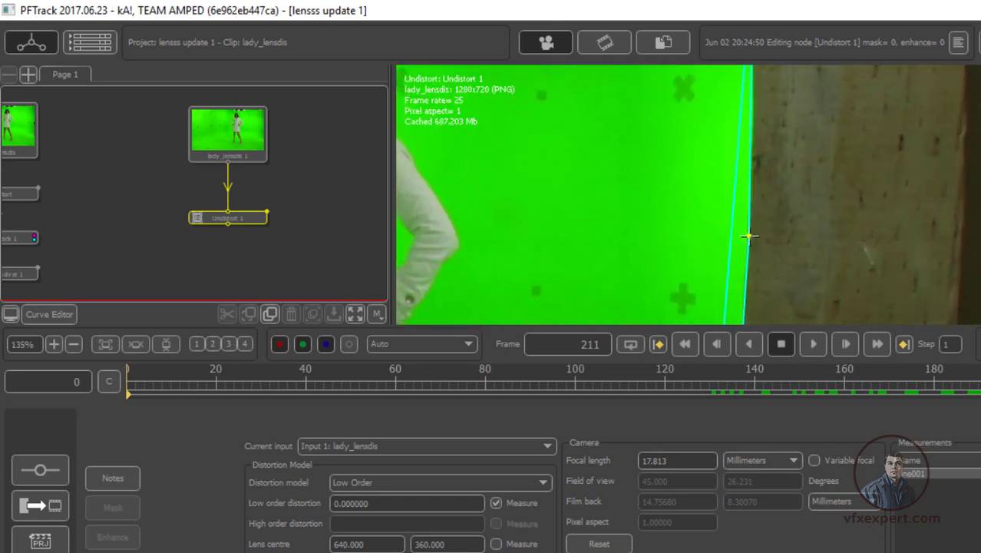
Step: Fine-tune the line's middle and lower points against the post's edge and add one more point near its bottom end
middle_drag(751, 237, 776, 177)
click(768, 172)
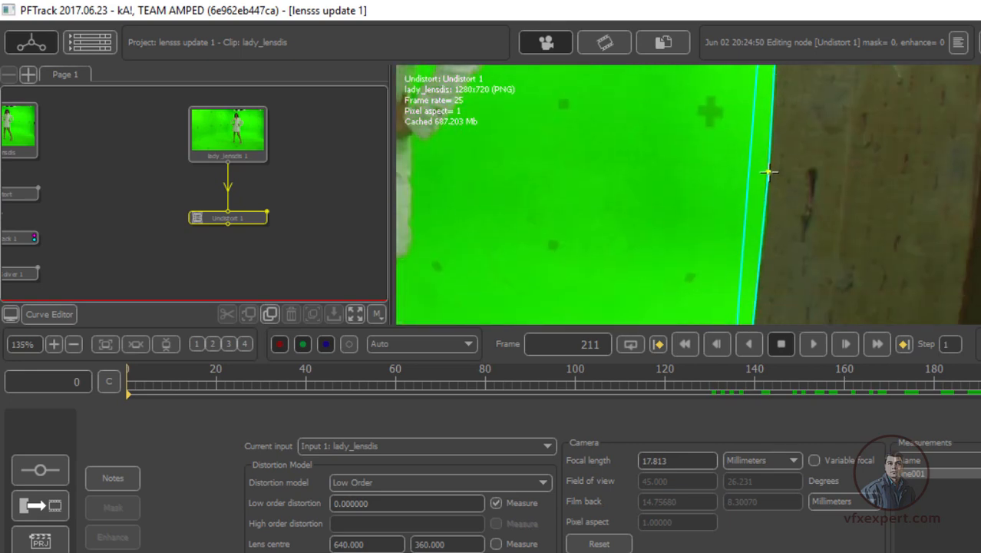
drag(768, 172, 767, 172)
middle_drag(780, 250, 791, 170)
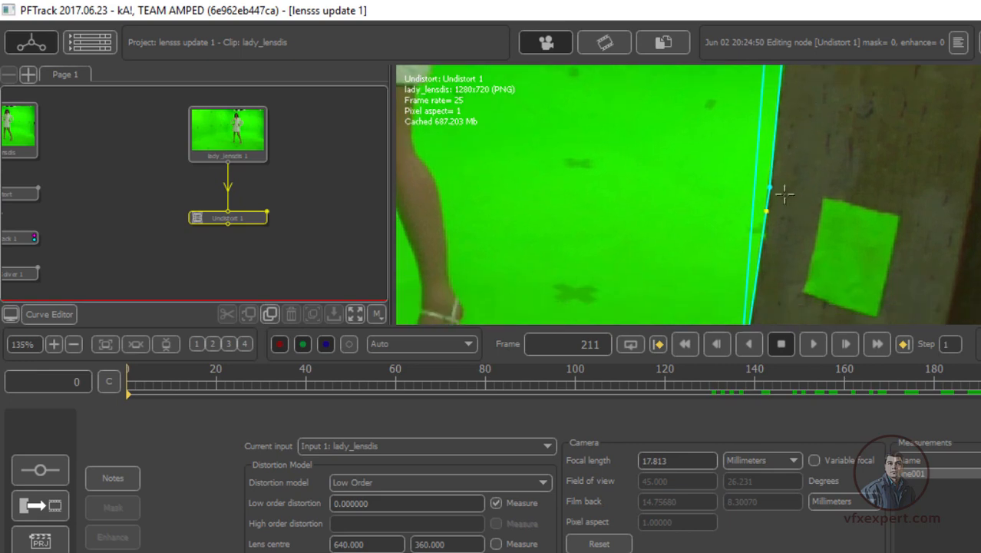
drag(767, 187, 768, 187)
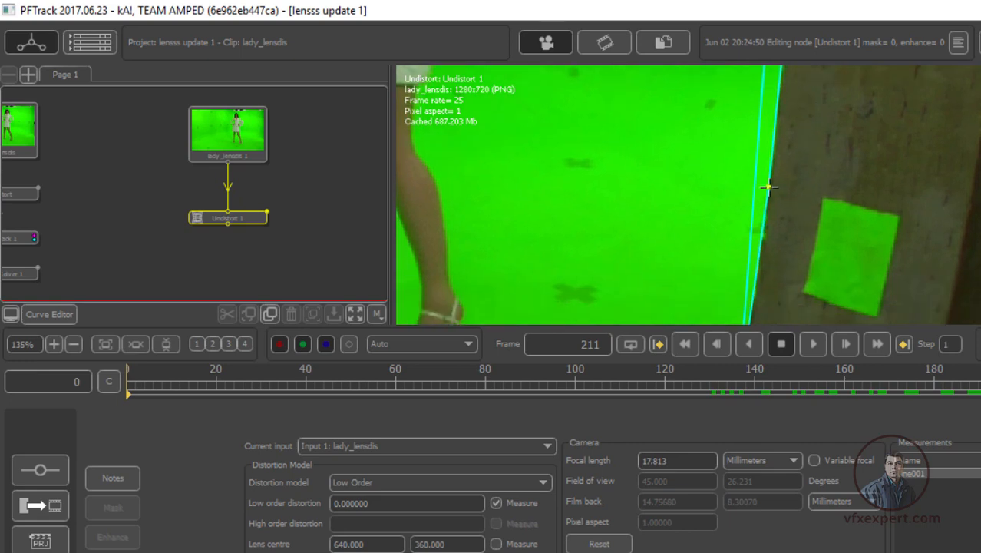
middle_drag(808, 256, 811, 152)
drag(754, 207, 757, 207)
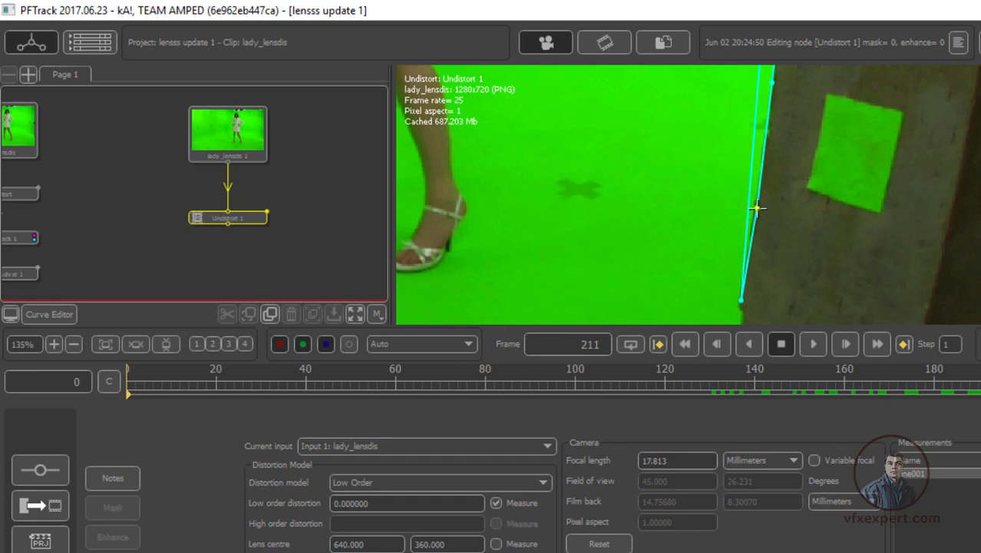
Step: Check the whole line against the post's edge and solve the low order distortion from it
scroll(756, 207, up, 1)
scroll(718, 222, down, 3)
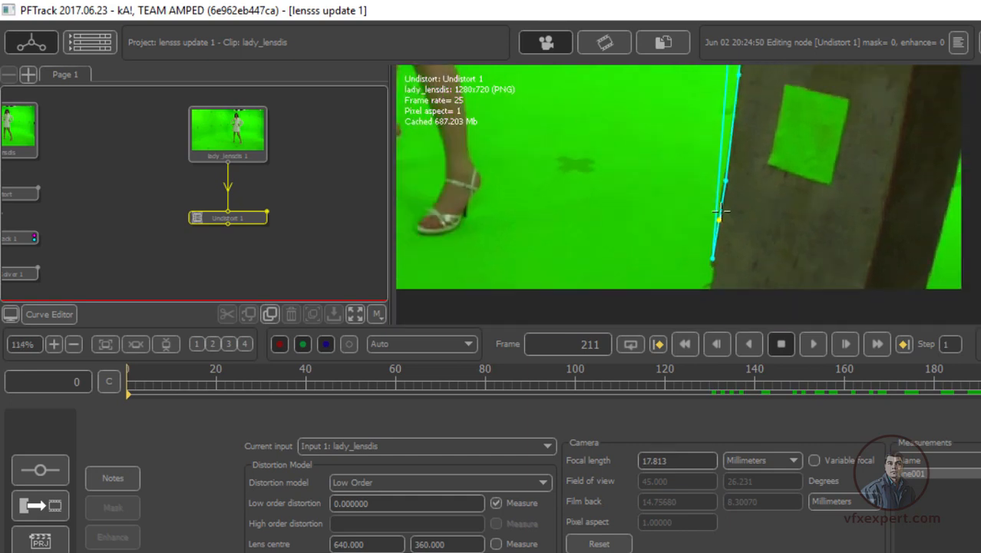
scroll(711, 164, down, 5)
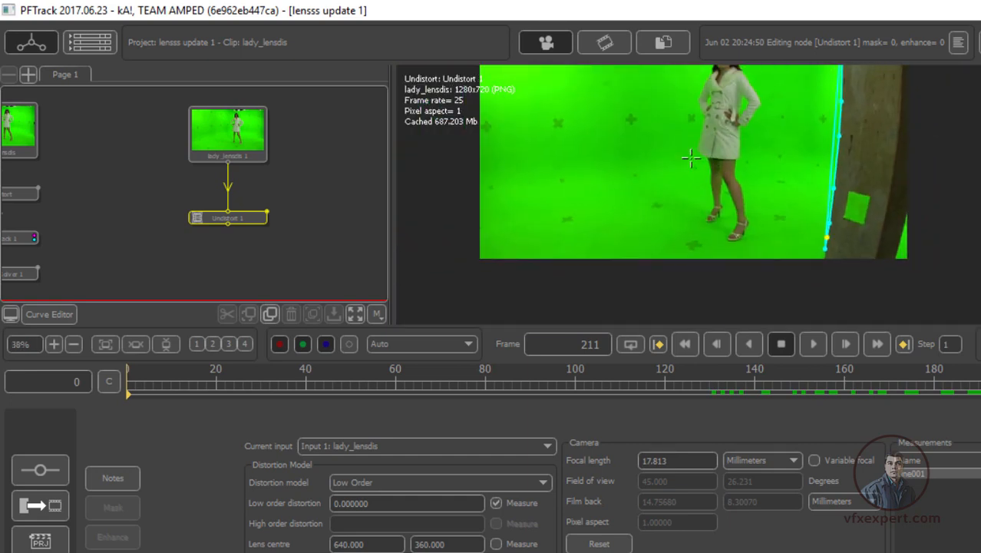
scroll(737, 219, up, 3)
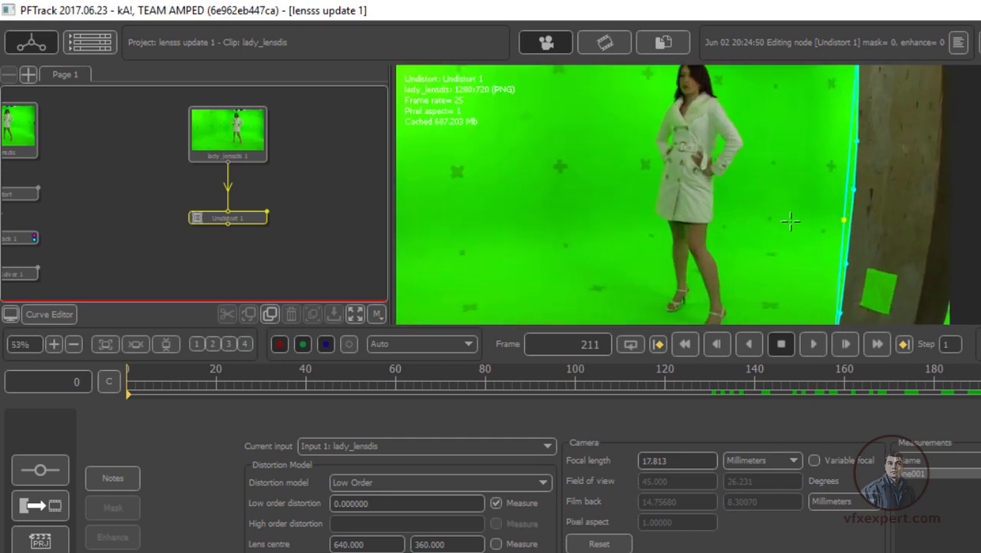
scroll(768, 215, down, 3)
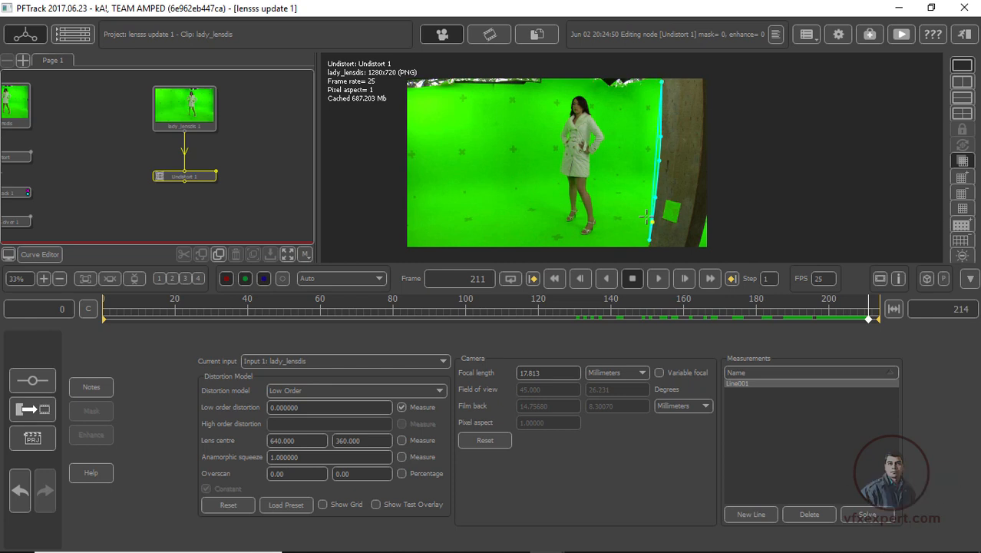
click(868, 515)
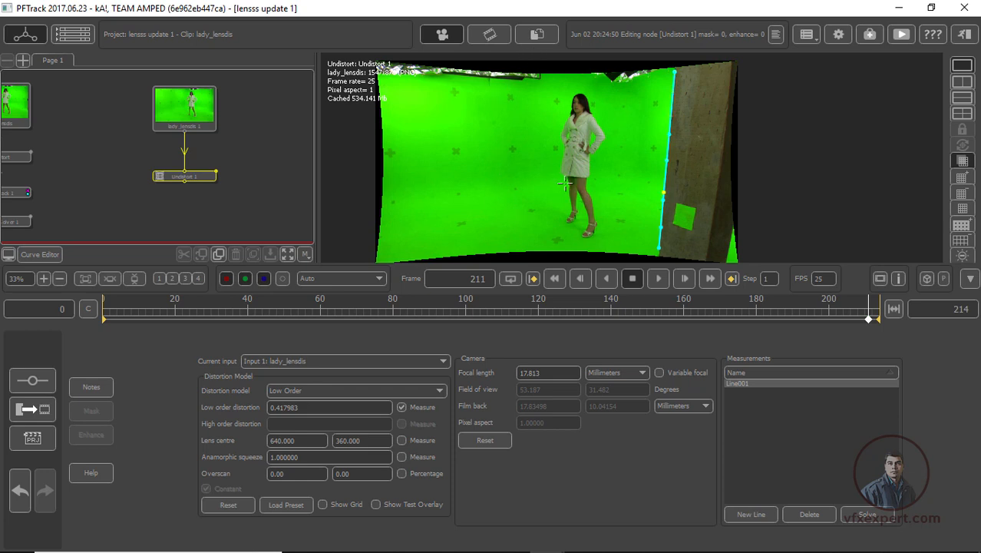
Step: Scrub through the undistorted footage and compare it at frame 206 with the original lady_lensdis 1 clip
scroll(588, 203, down, 2)
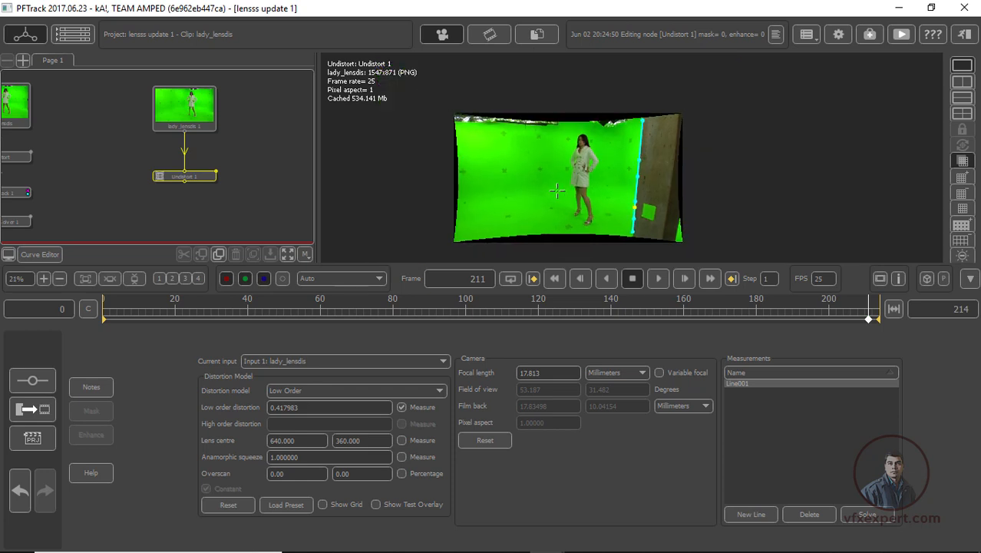
middle_drag(591, 187, 663, 189)
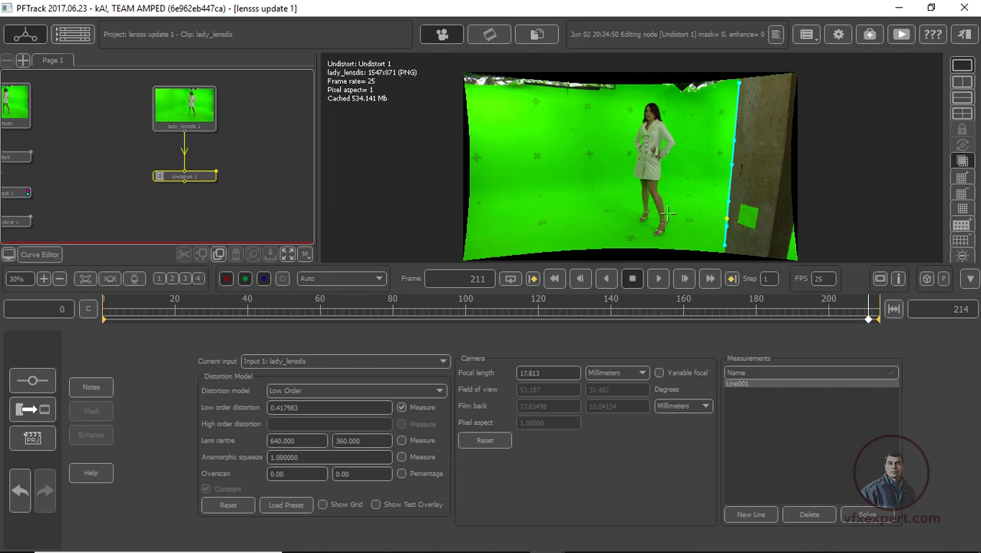
drag(352, 313, 850, 301)
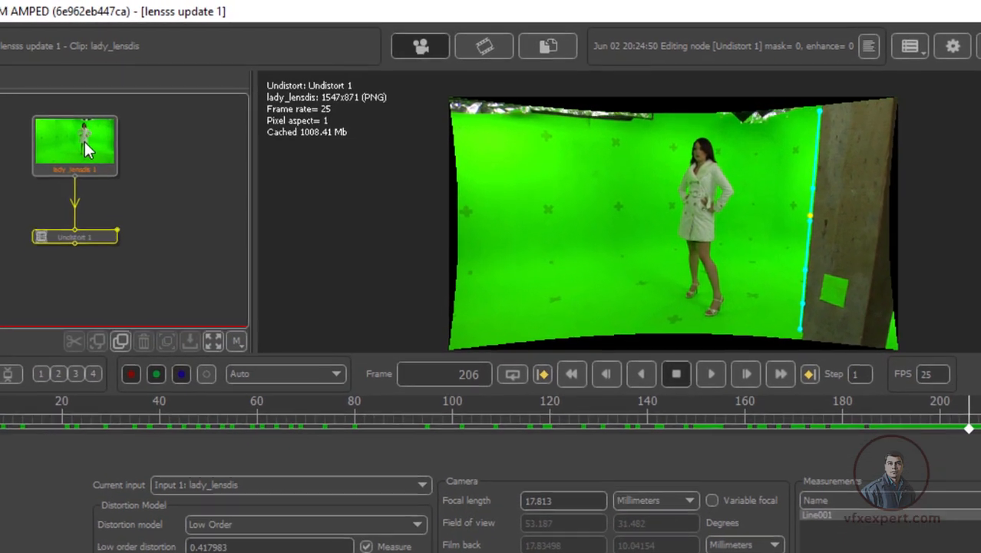
click(178, 114)
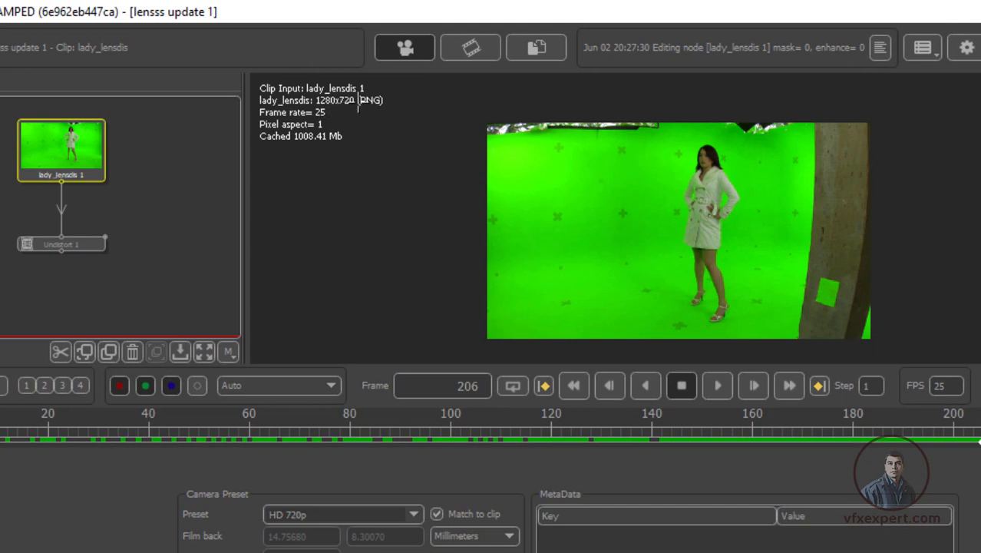
click(89, 245)
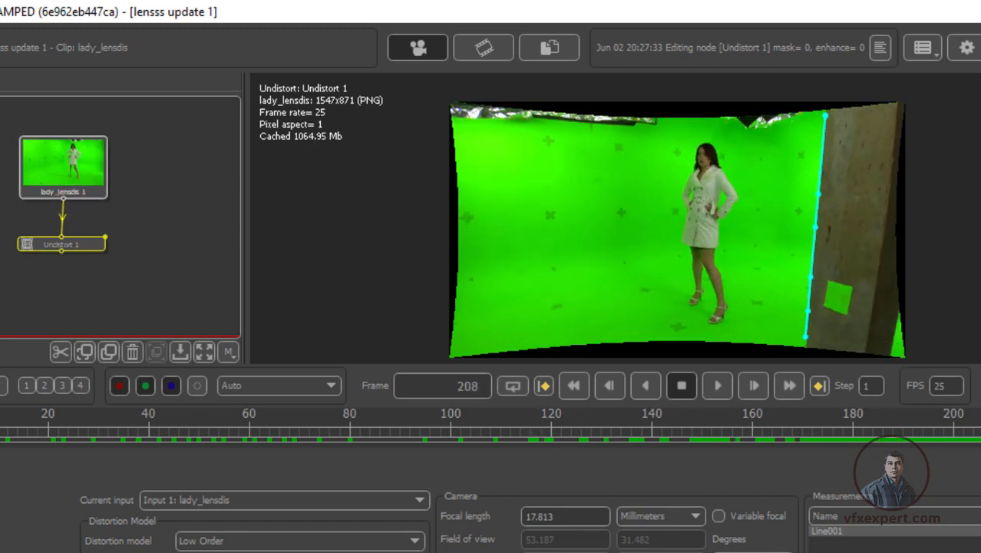
drag(528, 441, 85, 438)
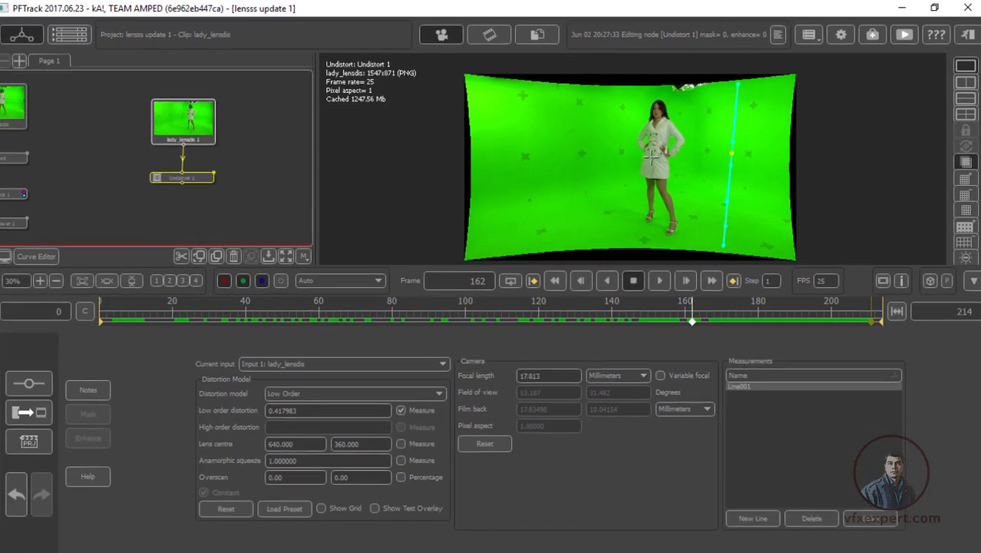
Step: Open the Test Object node of the first lady_lensdis tree and scrub to frame 78 to check the thumb tacks on the floor
scroll(651, 158, down, 3)
middle_drag(86, 152, 206, 142)
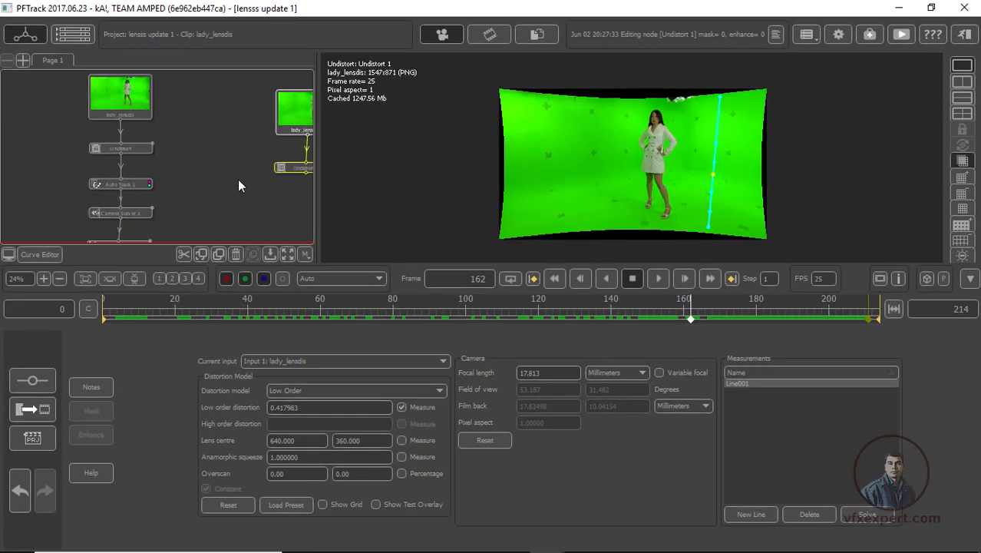
middle_drag(208, 182, 132, 186)
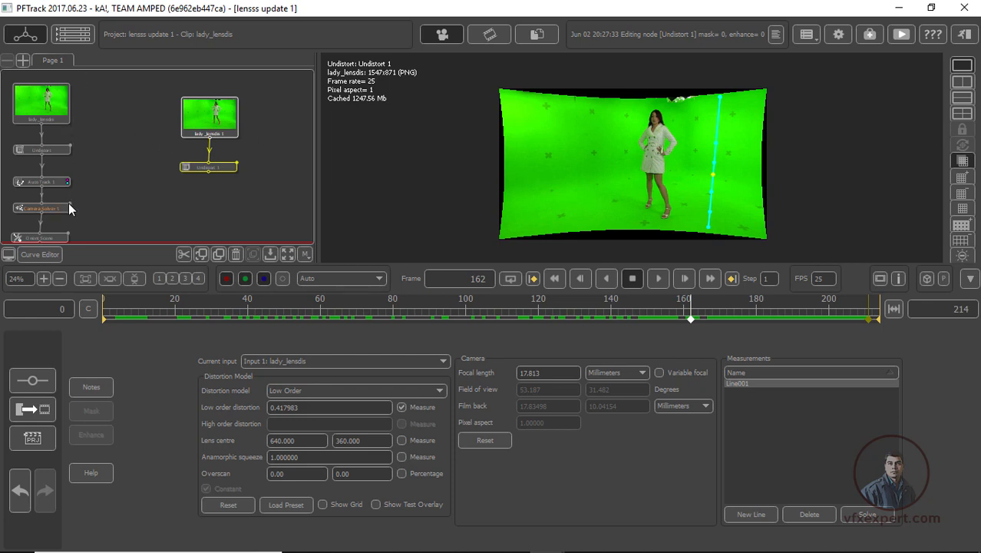
middle_drag(123, 150, 115, 182)
scroll(192, 144, down, 3)
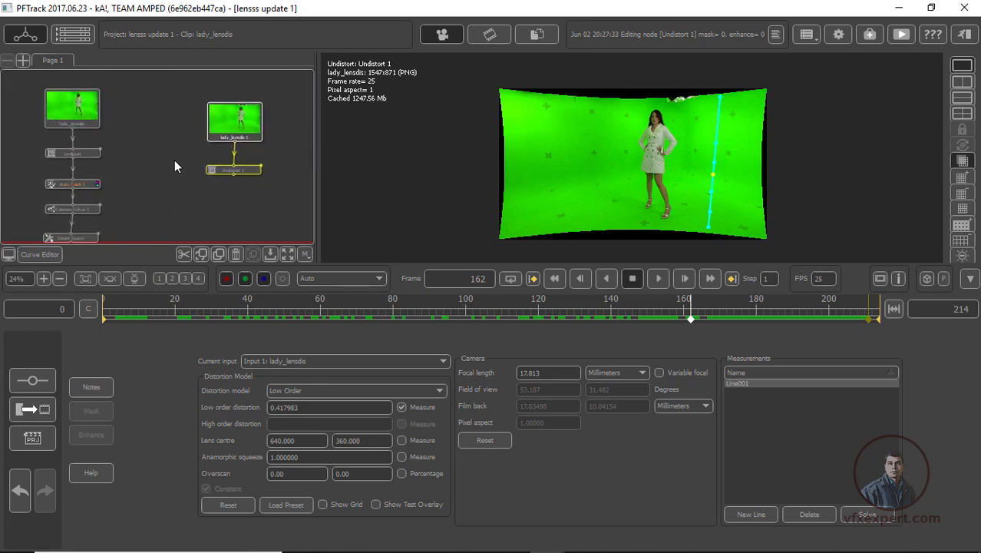
middle_drag(169, 195, 192, 132)
middle_drag(185, 177, 184, 147)
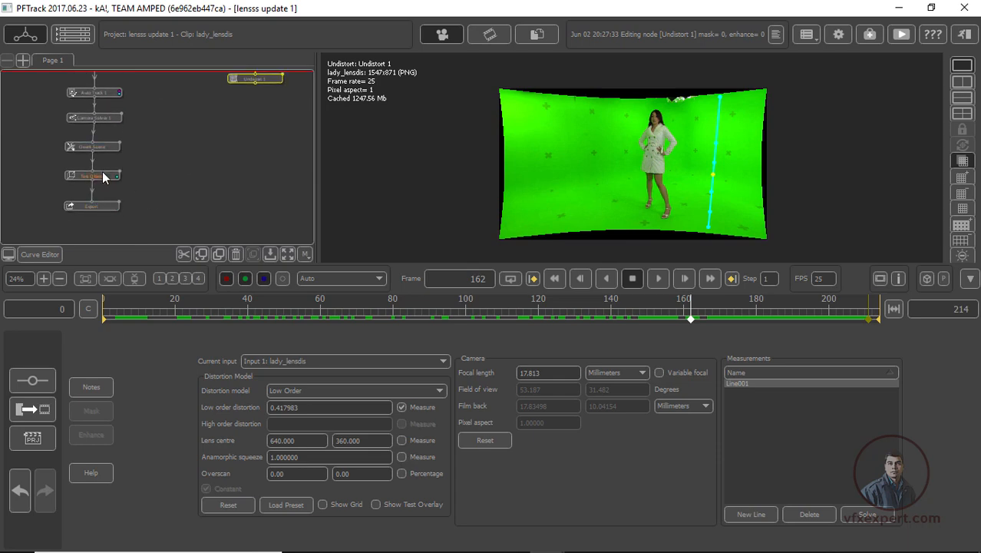
click(103, 174)
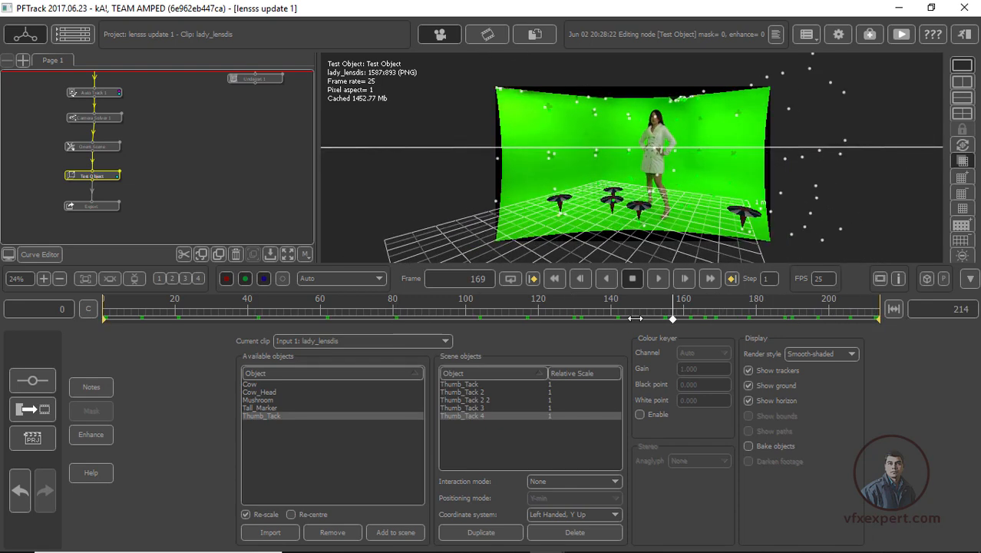
drag(635, 318, 386, 318)
right_drag(681, 168, 706, 179)
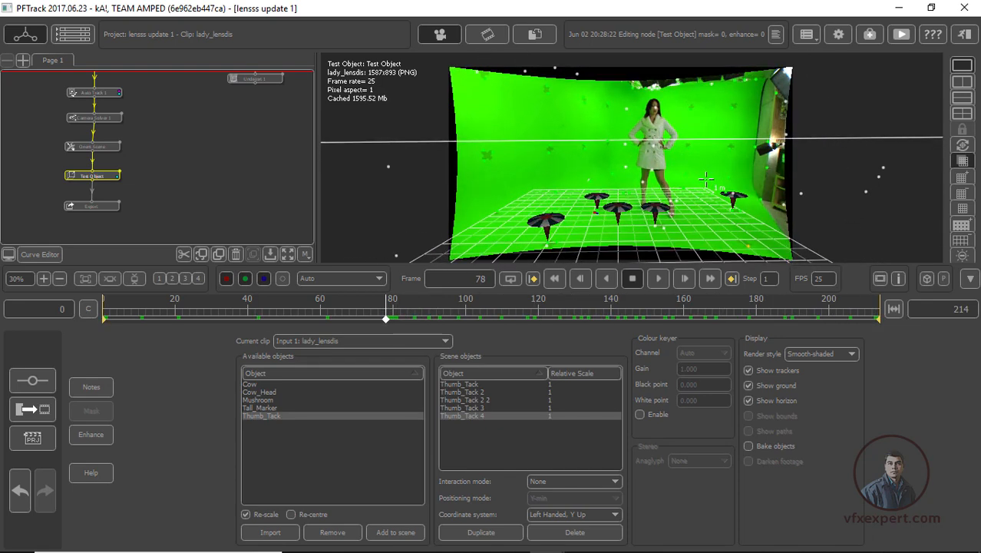
Step: Open the Undistort 1 node of the lady_lensdis 1 tree and check the undistorted footage at frame 161
middle_drag(221, 179, 221, 204)
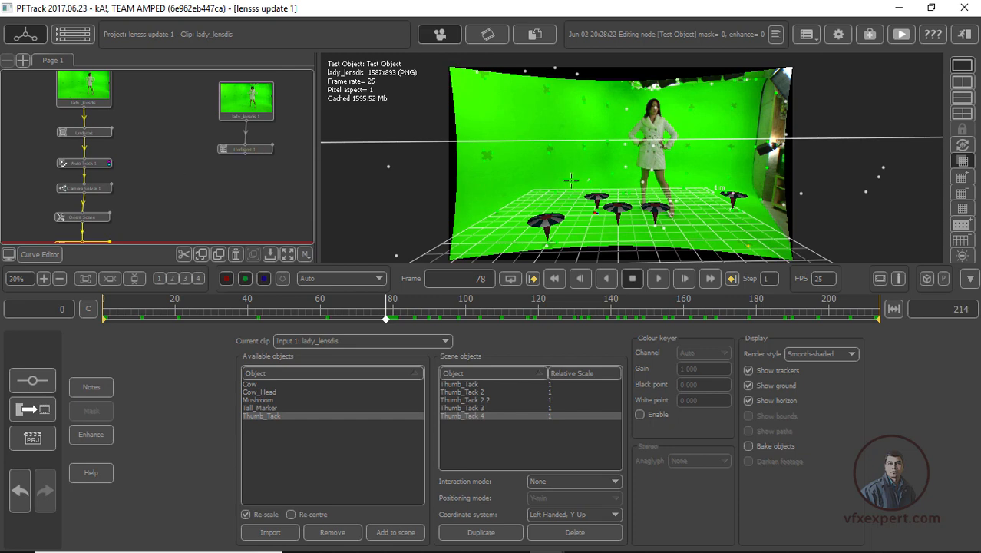
click(257, 150)
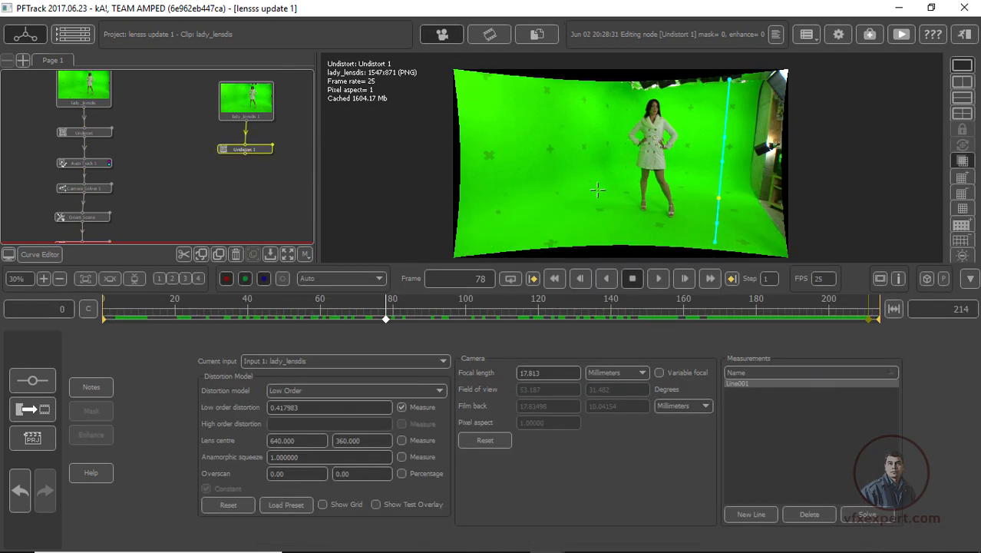
drag(312, 319, 687, 319)
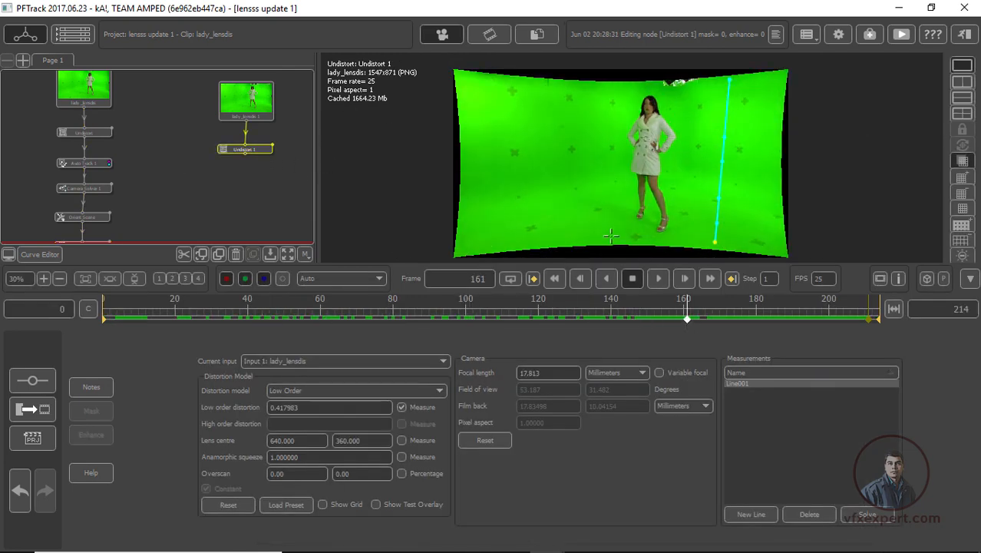
right_drag(588, 201, 603, 216)
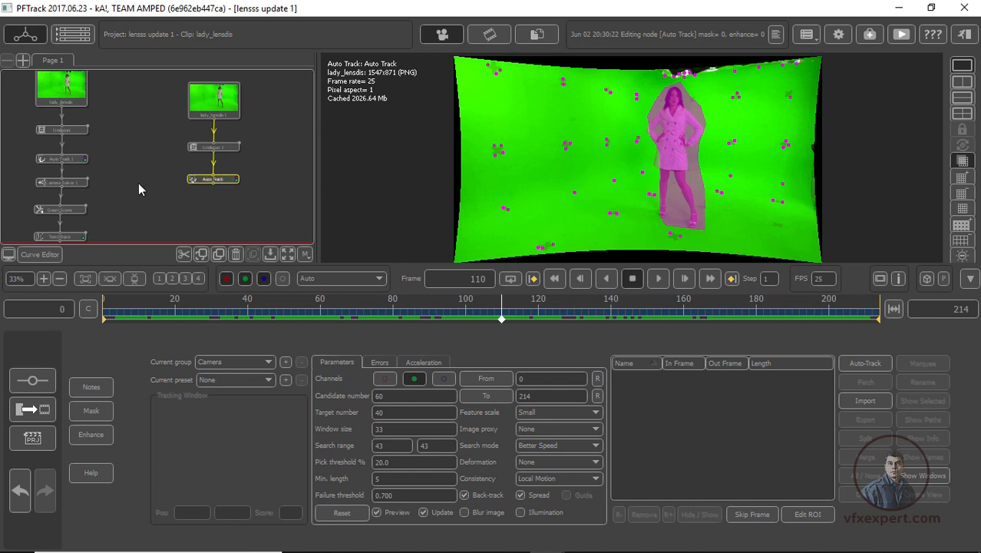
Step: Review the lady_lensdis tree down to its end and open its Export node
click(219, 147)
scroll(122, 166, up, 3)
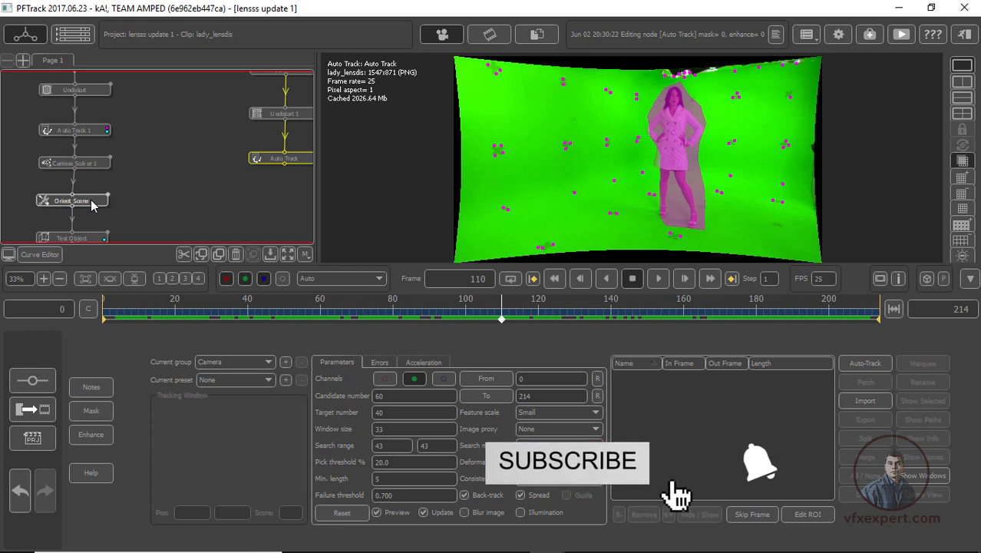
middle_drag(137, 212, 155, 160)
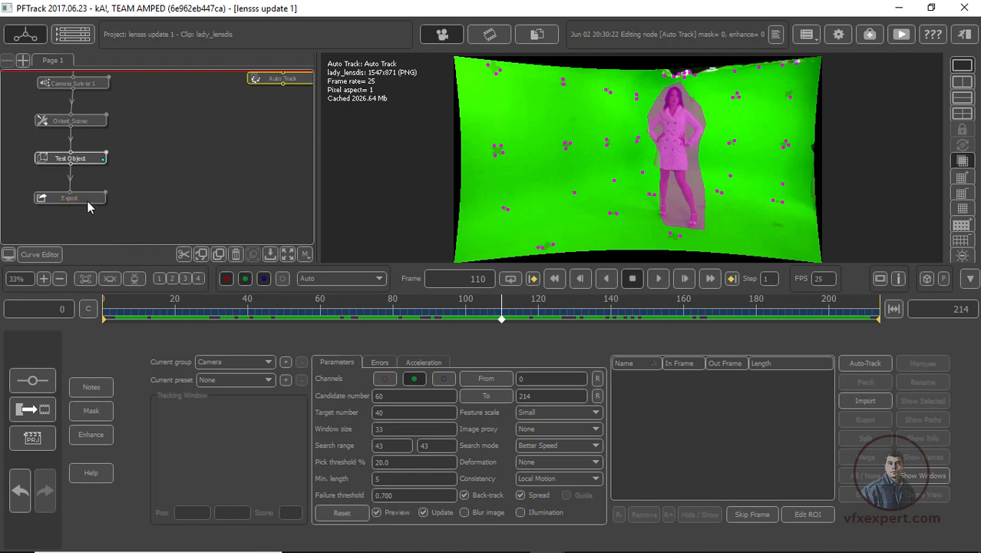
click(87, 201)
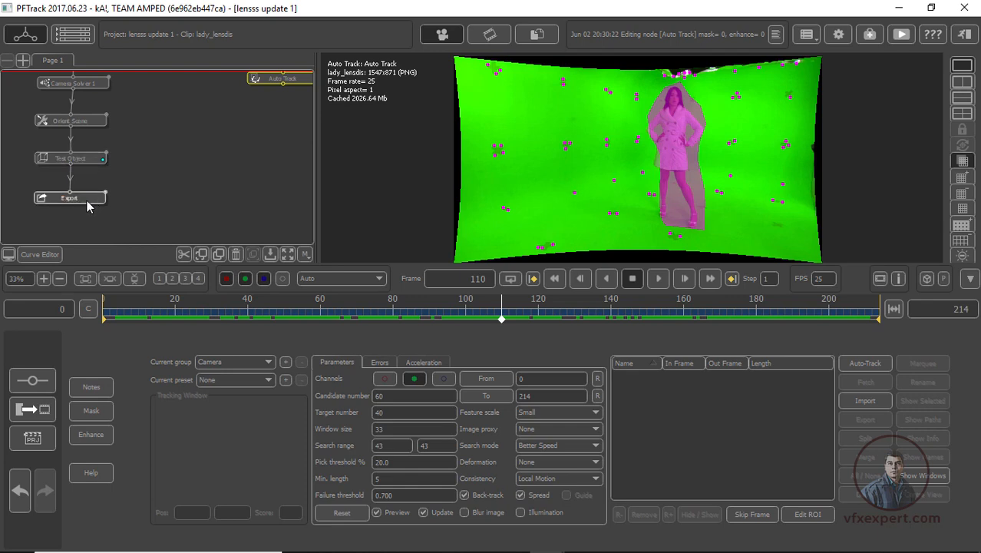
double_click(77, 199)
scroll(153, 171, down, 4)
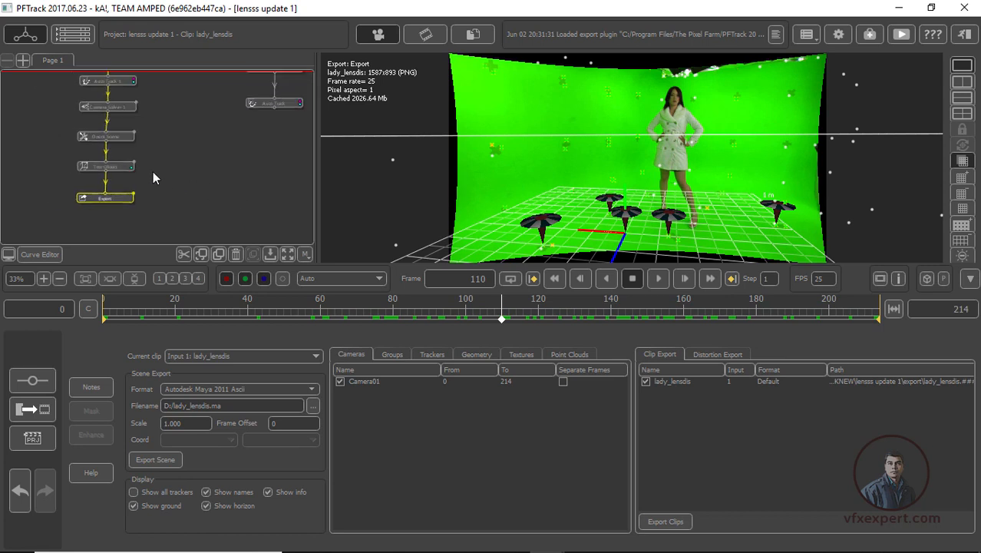
Step: Select the whole lady_lensdis 1 tree and move it to the other side of the lady_lensdis tree, close beside it
middle_drag(202, 168, 185, 223)
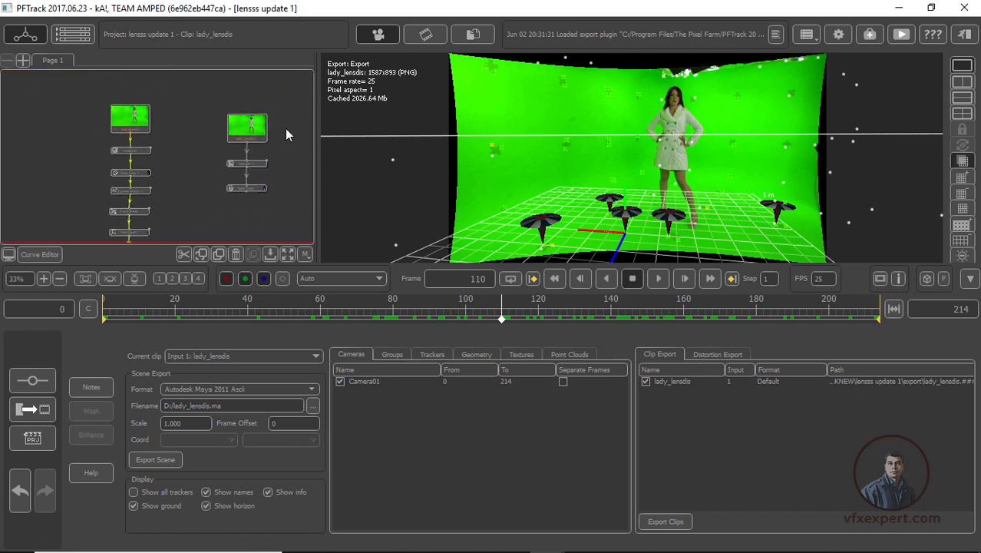
drag(198, 109, 284, 204)
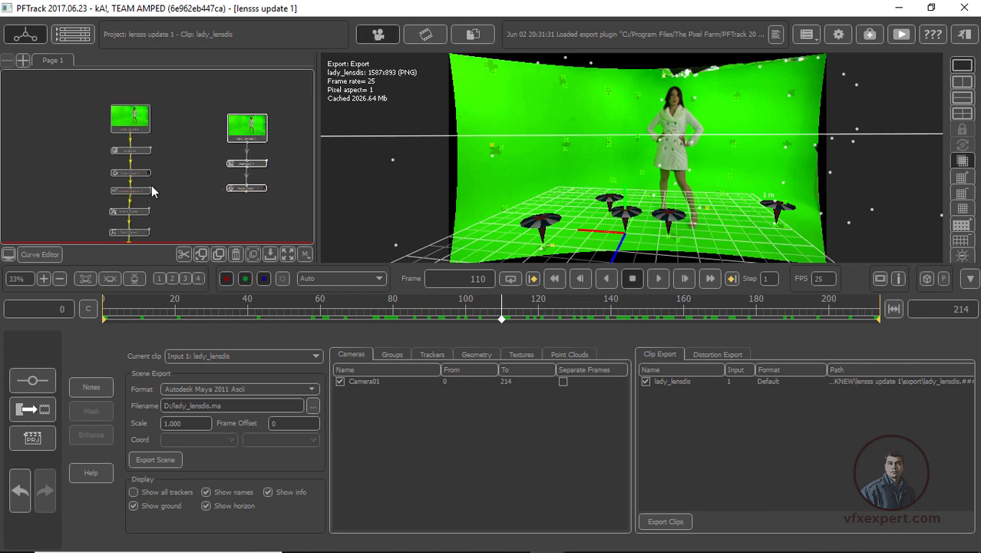
scroll(204, 153, up, 3)
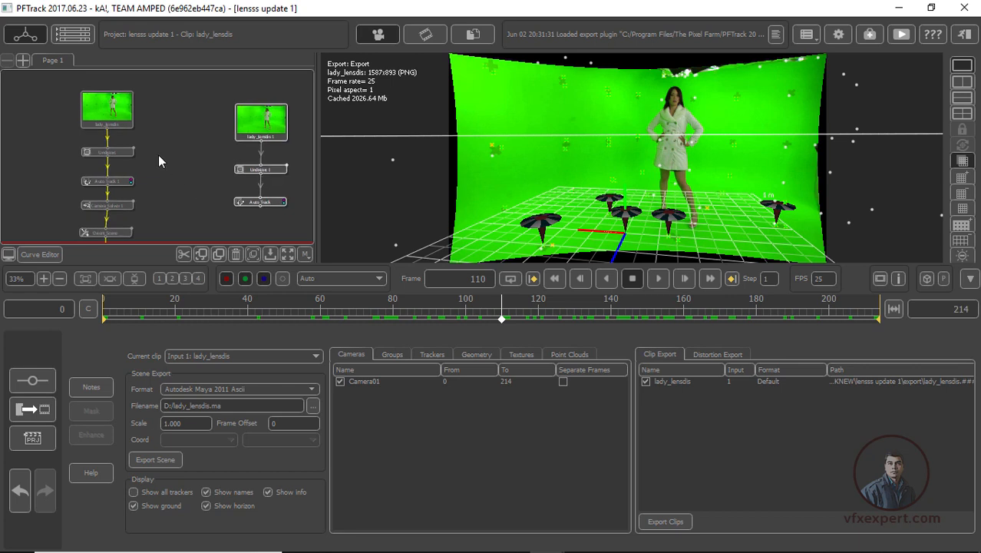
scroll(158, 155, up, 2)
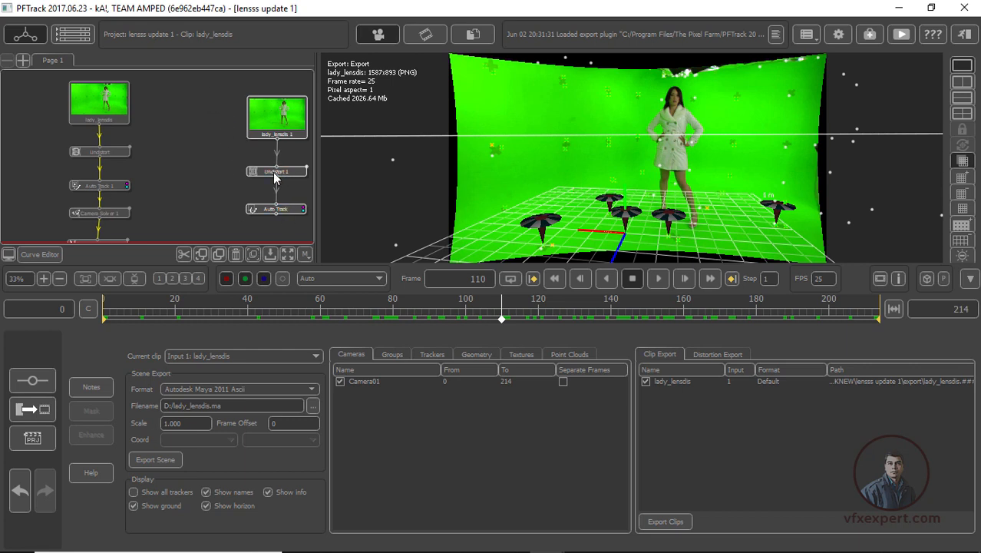
drag(290, 218, 38, 194)
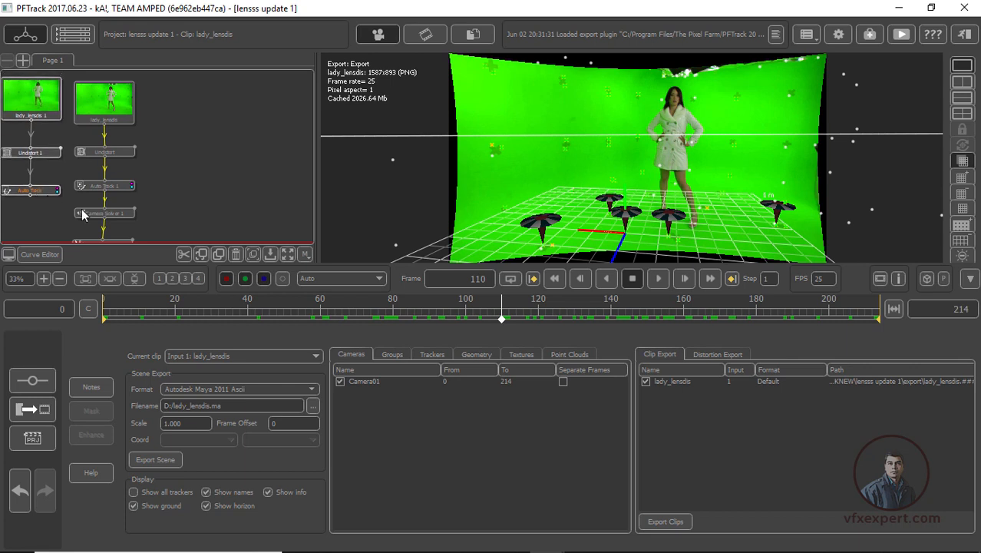
scroll(186, 192, up, 2)
scroll(192, 191, down, 3)
scroll(188, 192, down, 1)
middle_drag(235, 212, 282, 198)
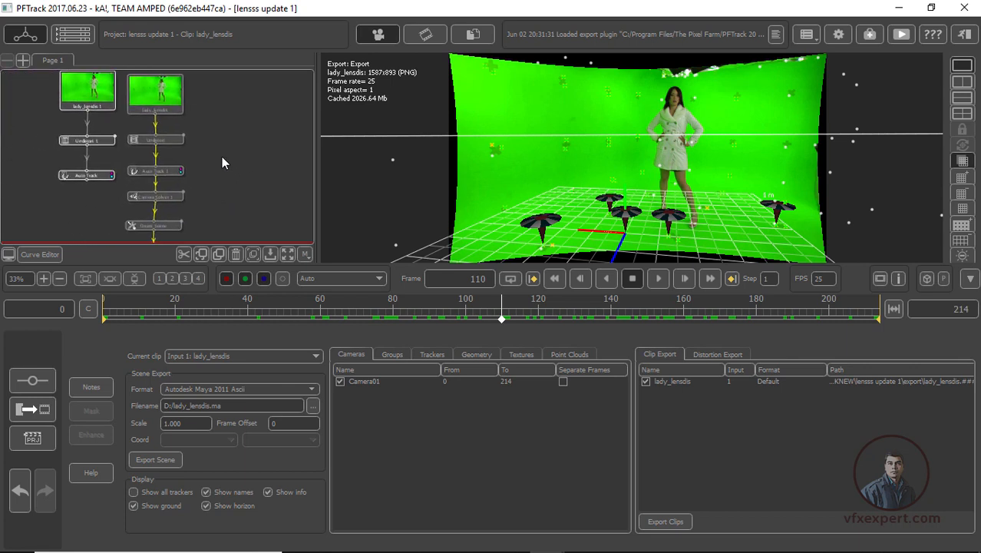
Step: Open the lady_lensdis tree's Undistort node and scrub through the undistorted footage to frame 42
click(182, 142)
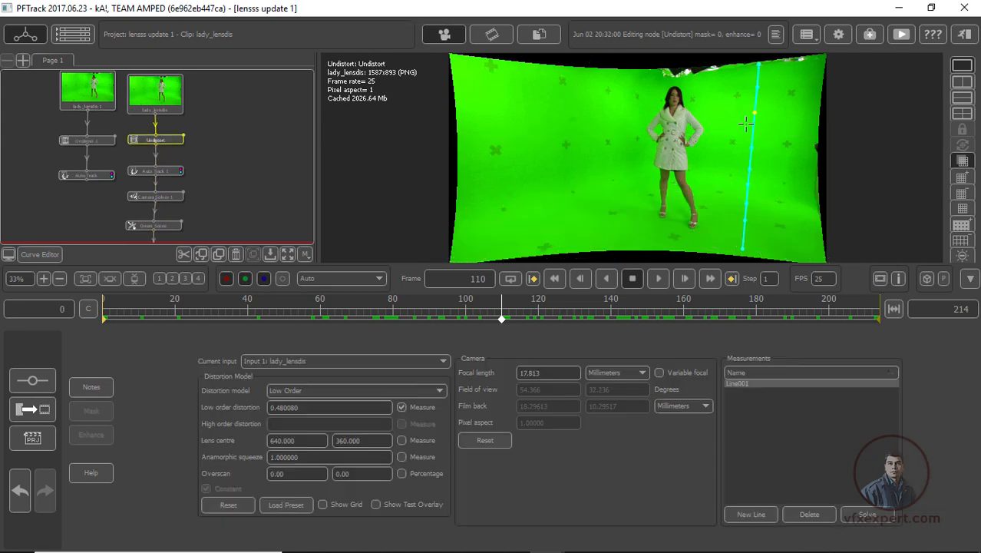
drag(671, 313, 581, 322)
middle_drag(230, 162, 218, 84)
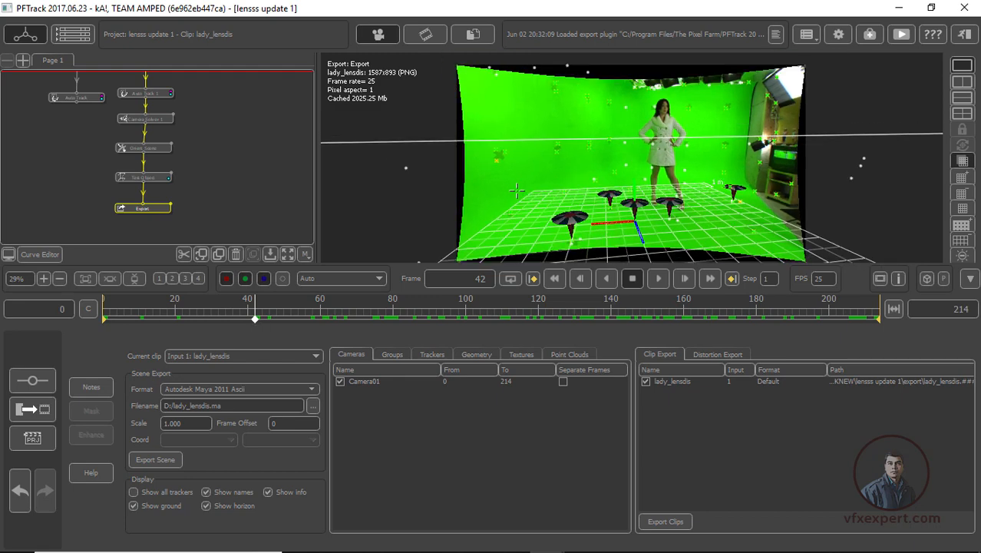
Step: Examine the thumb tacks and ground grid at frame 42 in the Export node, along with its scene export filename
scroll(530, 193, down, 1)
scroll(546, 198, up, 4)
scroll(727, 198, down, 4)
scroll(750, 134, up, 2)
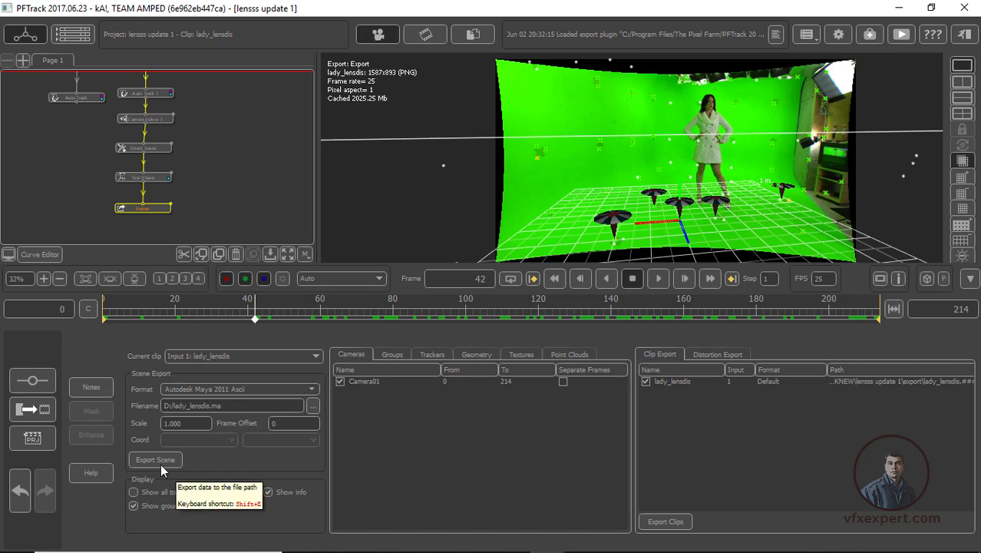
click(224, 198)
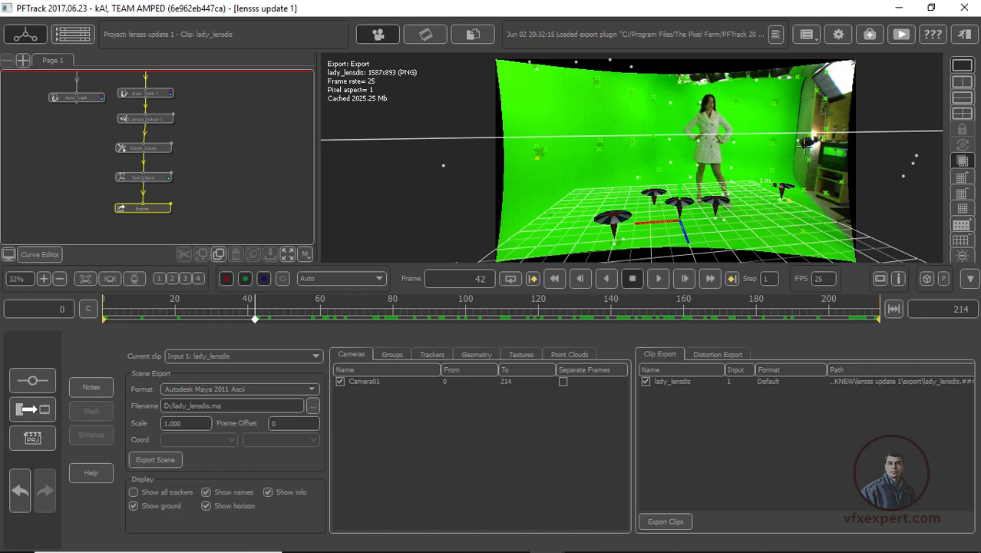
scroll(766, 185, up, 3)
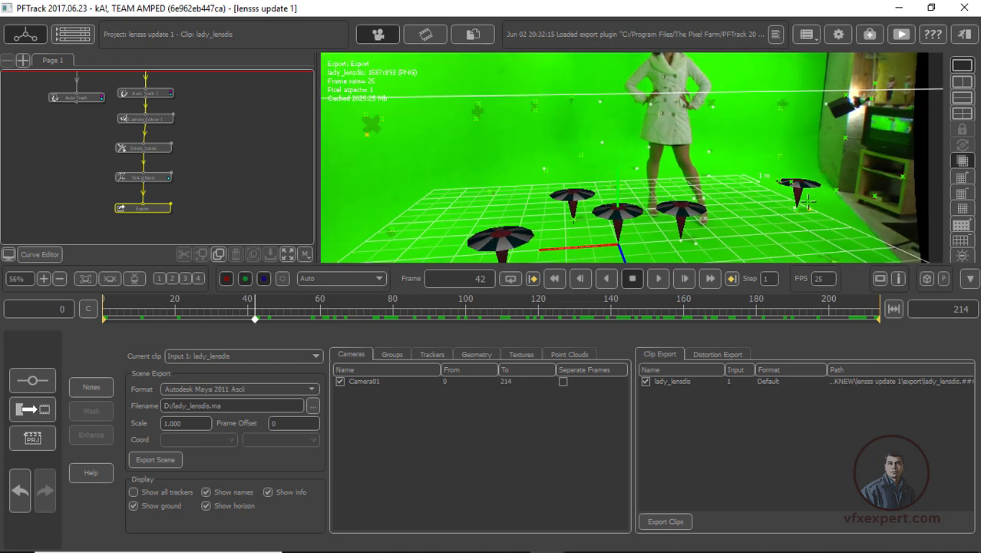
scroll(767, 185, down, 3)
click(222, 405)
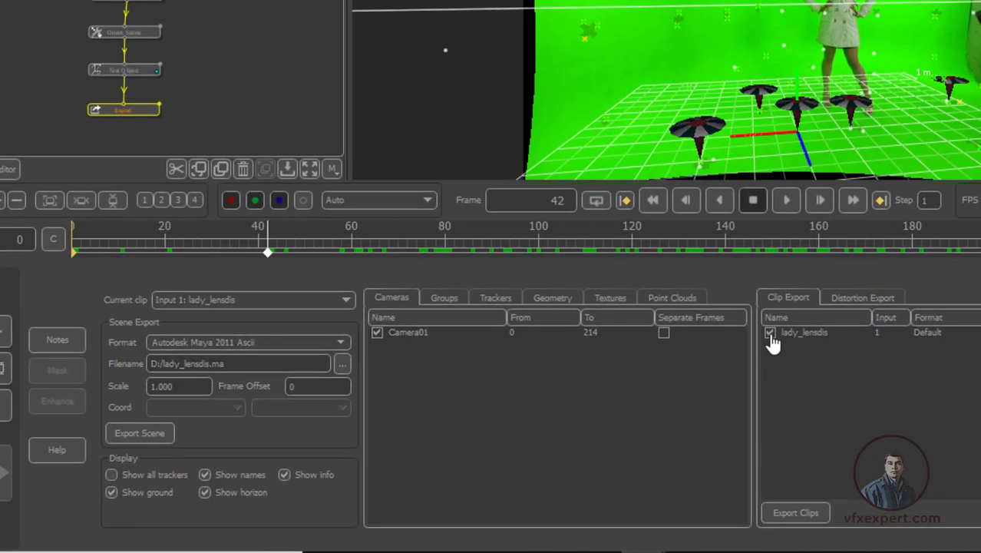
Step: Move the Export node aside and add a second Export node below the Test Object node
drag(126, 109, 86, 116)
scroll(167, 71, up, 2)
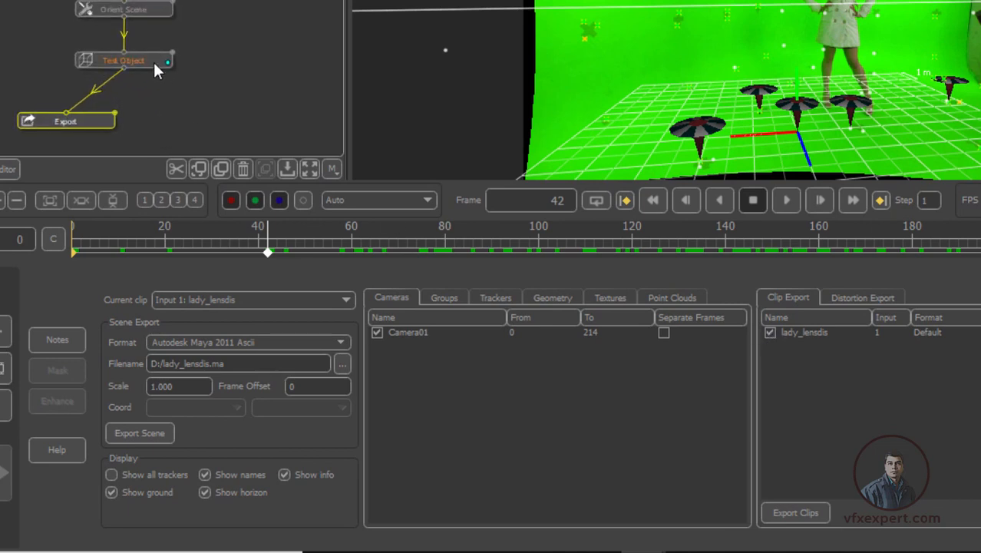
right_click(153, 60)
mouse_move(232, 223)
click(312, 224)
right_drag(269, 96, 129, 19)
drag(141, 151, 234, 107)
right_drag(234, 107, 321, 146)
Step: Connect the Test Object node's output to the new Export 1 node
middle_drag(224, 97, 46, 129)
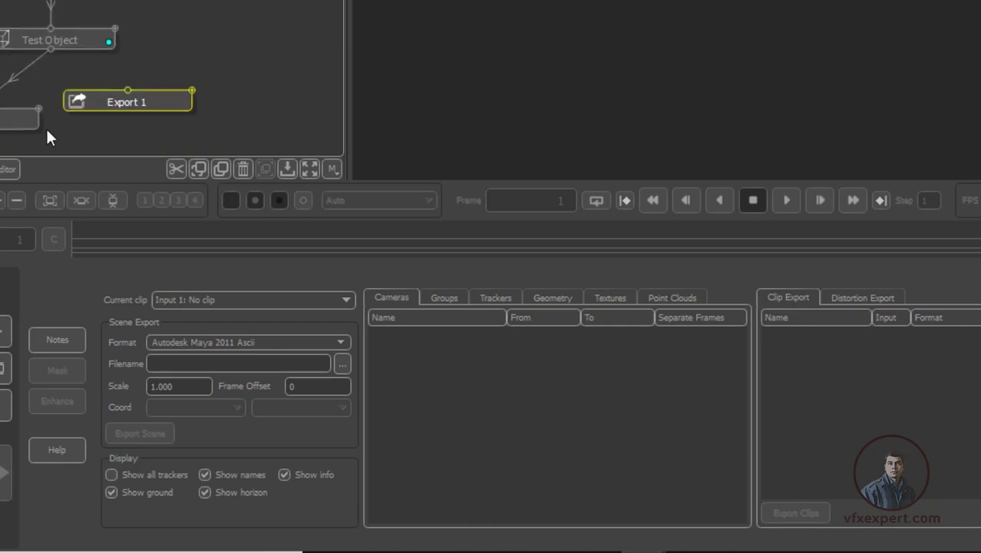
drag(115, 105, 112, 123)
middle_drag(174, 66, 225, 47)
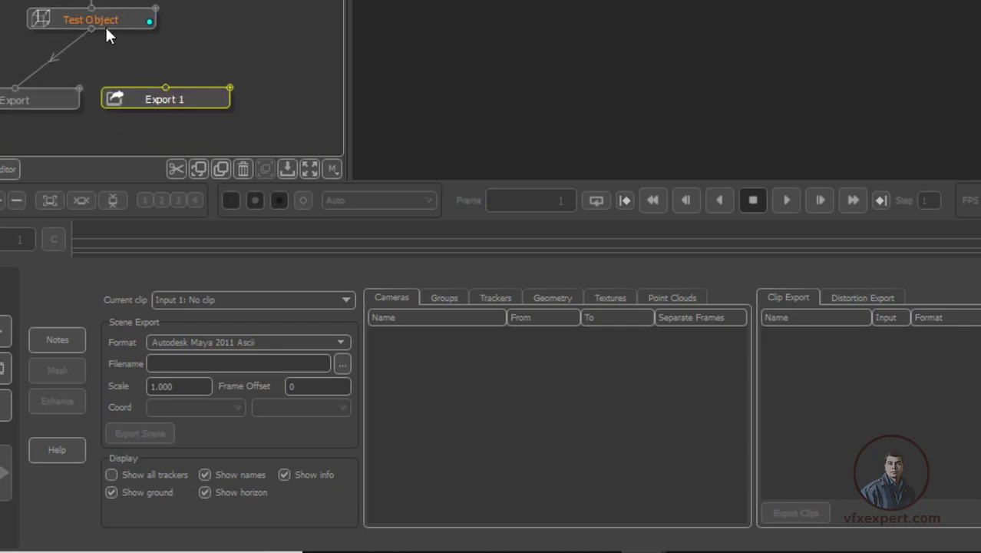
click(167, 101)
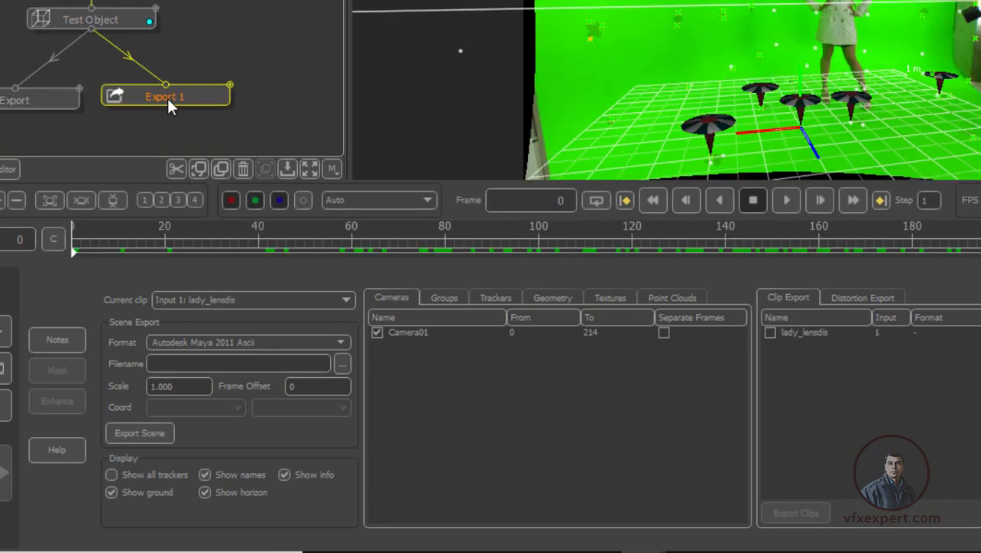
Step: Check the original Export node's settings and include the lady_lensdis clip in the clip export of Export 1
click(30, 107)
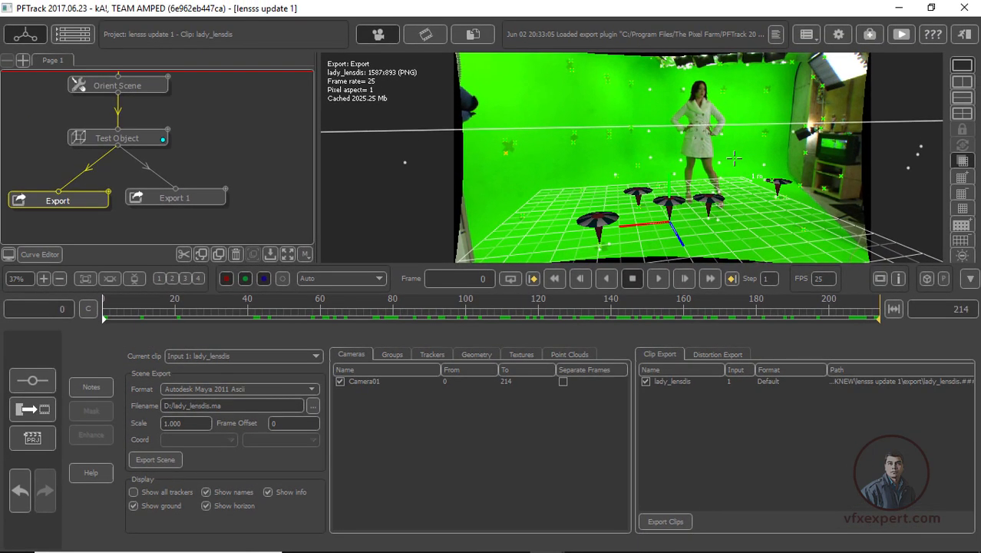
click(196, 197)
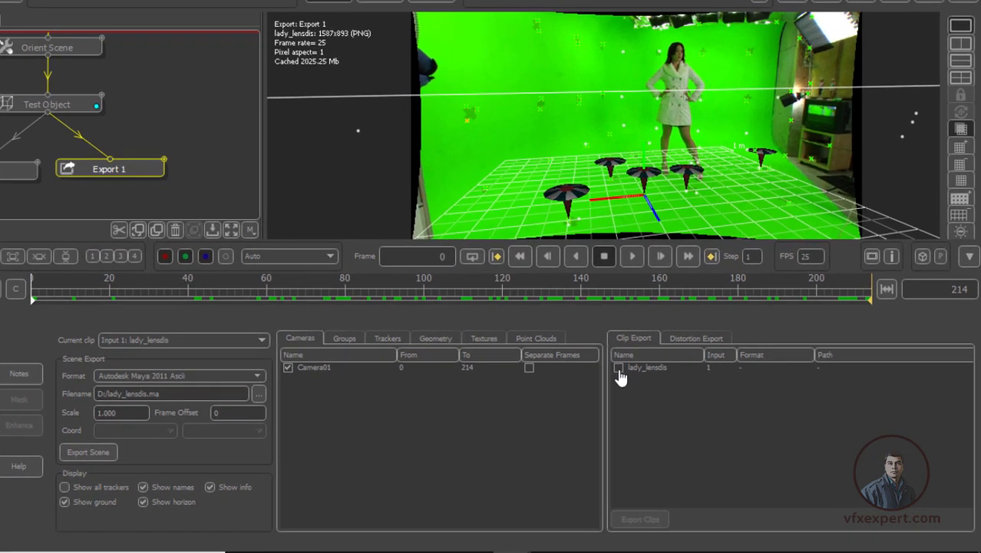
click(645, 382)
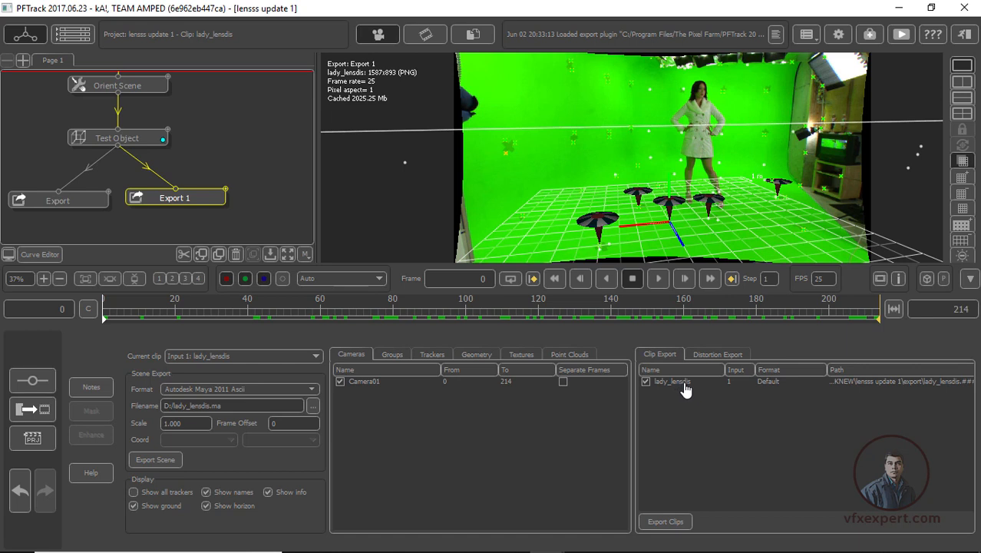
Step: Open the lady_lensdis clip's export format settings and check the destination folder without changing it
double_click(958, 389)
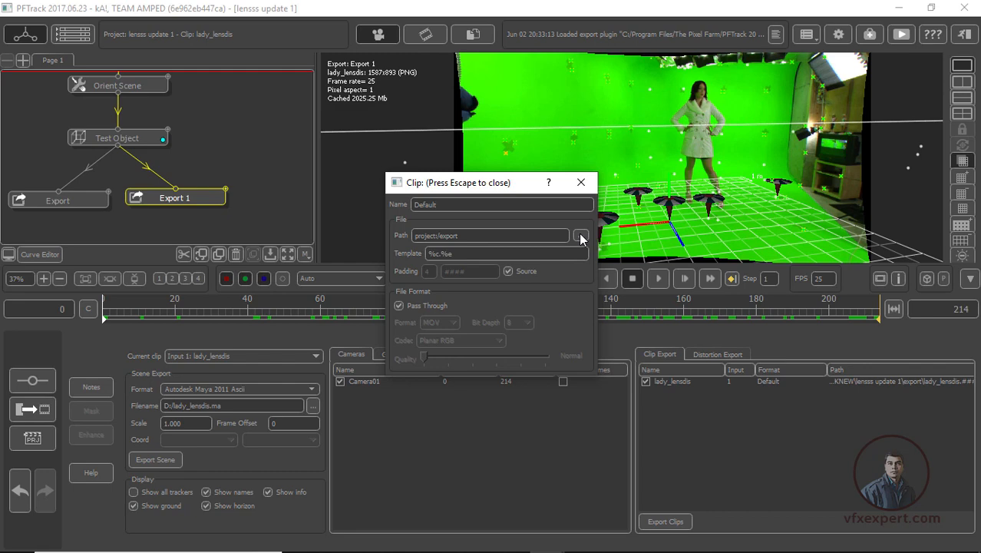
click(580, 236)
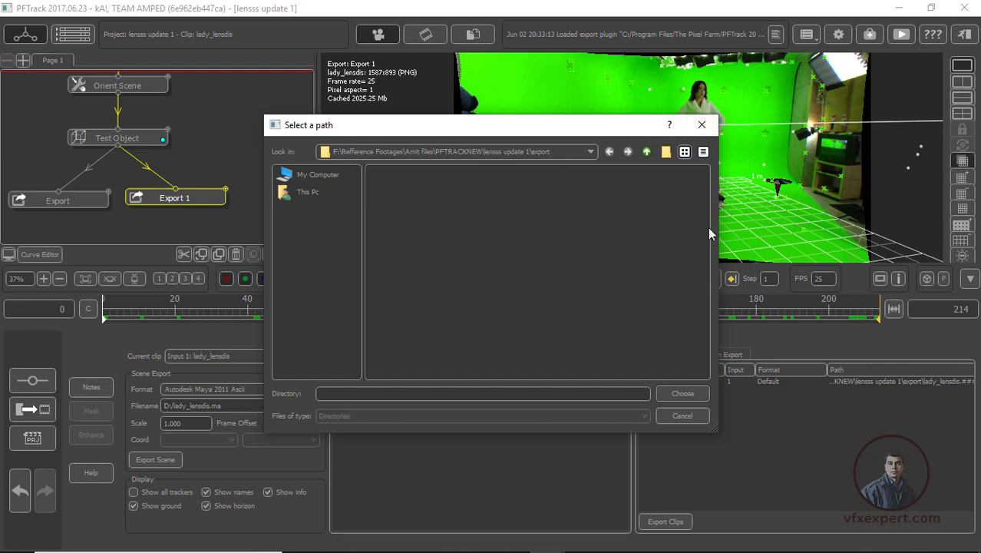
click(693, 418)
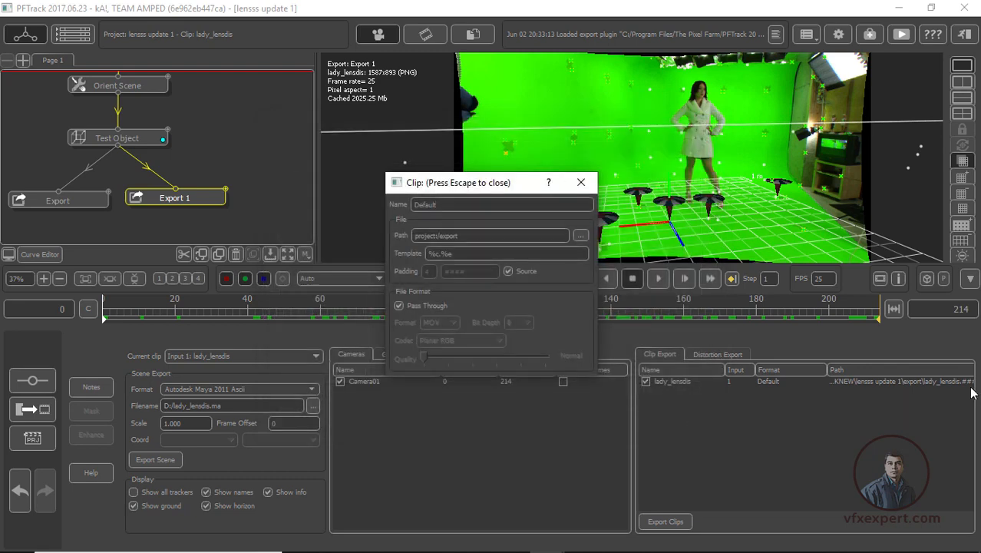
Step: Disable Pass Through for the exported clip, set its format to PNG, and close the clip settings
click(400, 306)
click(399, 305)
click(399, 306)
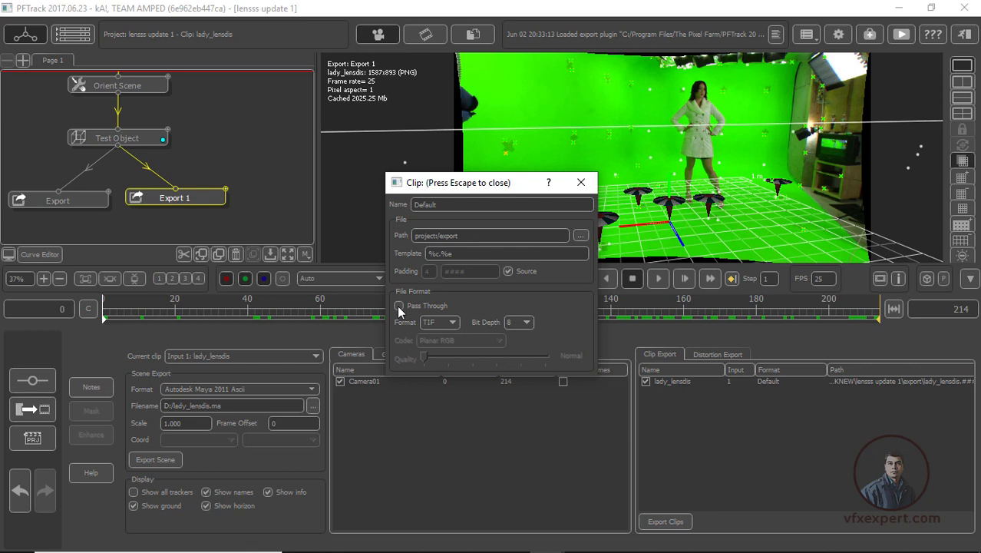
click(453, 321)
scroll(456, 376, down, 2)
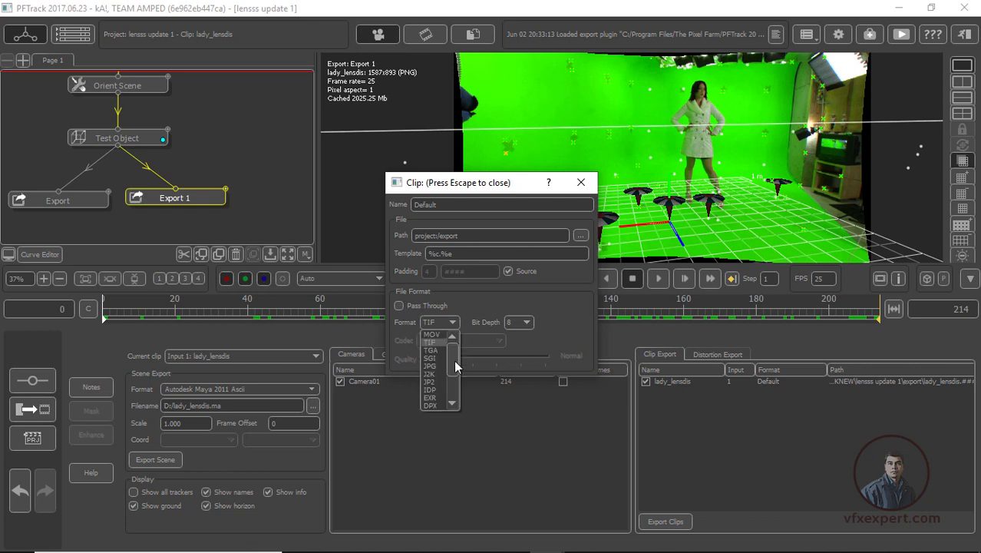
mouse_move(455, 376)
mouse_down()
mouse_move(459, 399)
mouse_move(454, 364)
mouse_move(458, 391)
mouse_up()
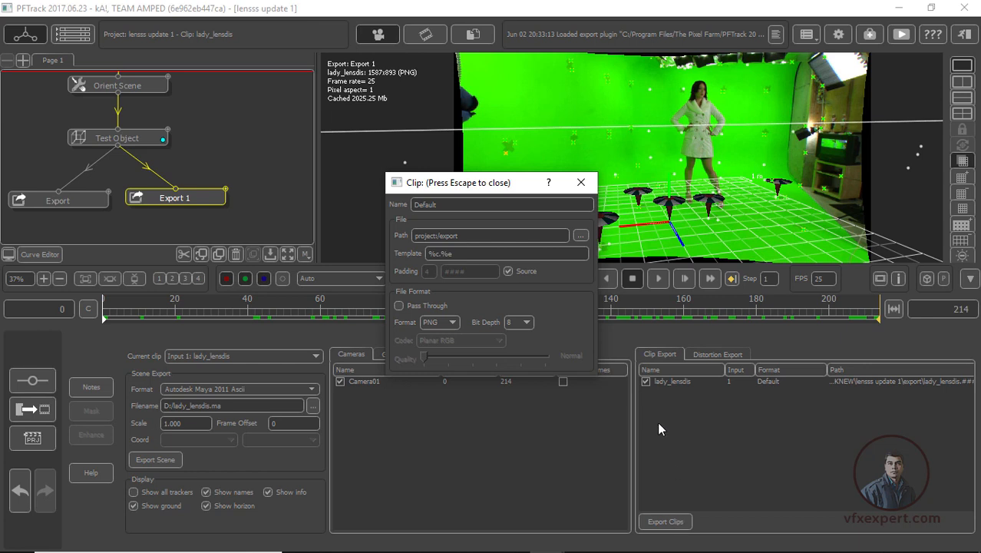
click(581, 183)
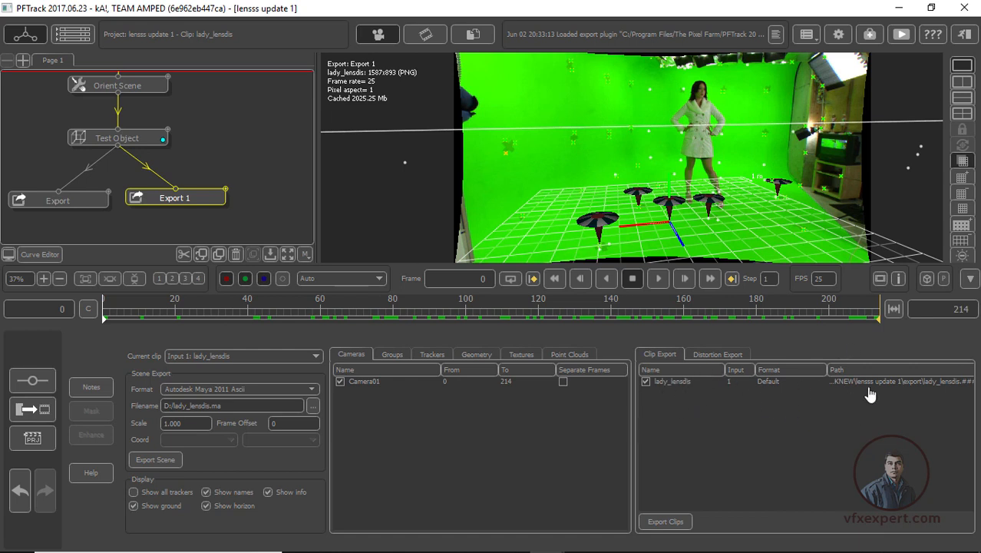
Step: Open the original Export node and move the Export 1 node farther away from it
click(78, 204)
drag(172, 199, 260, 181)
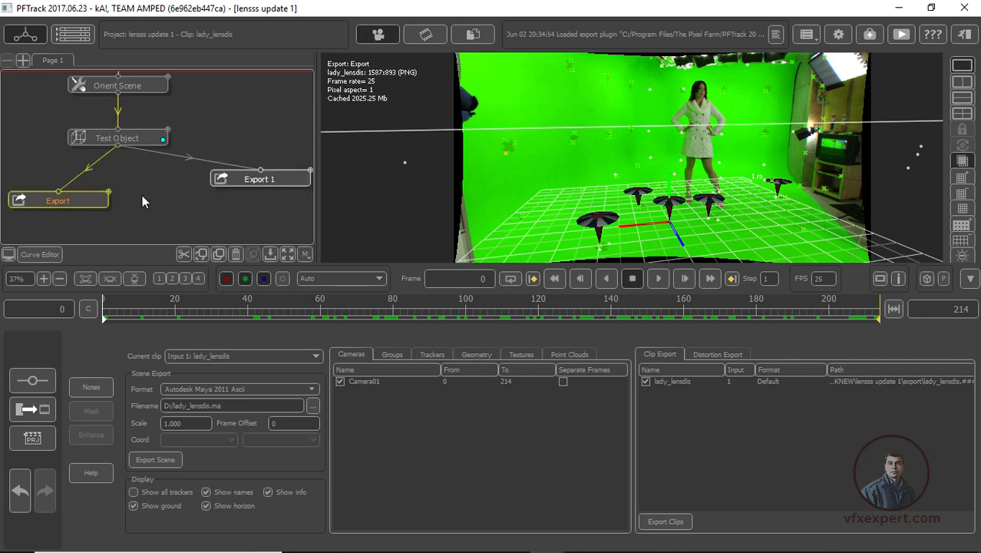
Step: Place the Export node directly below Test Object and check the lady_lensdis clip's export destination folder without changing it
drag(142, 195, 130, 197)
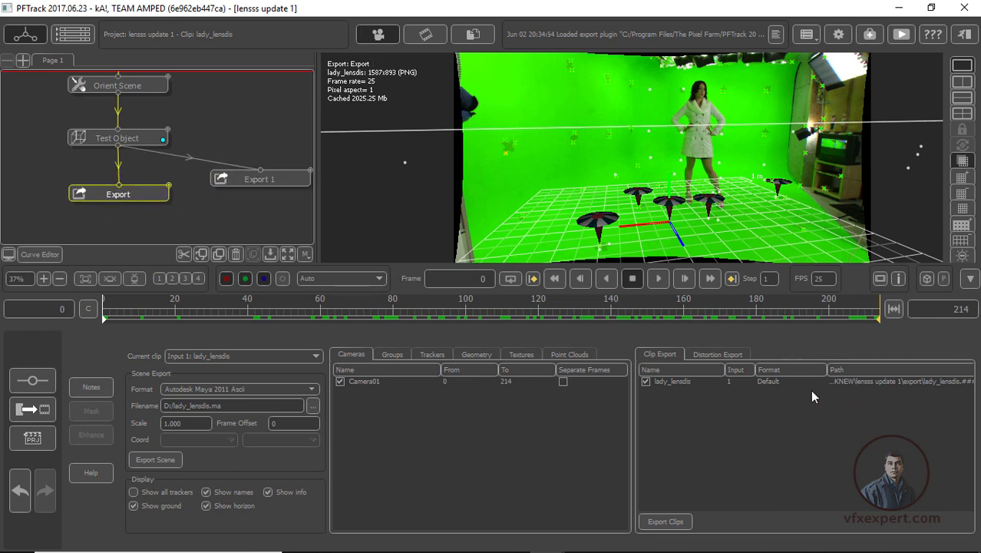
double_click(936, 384)
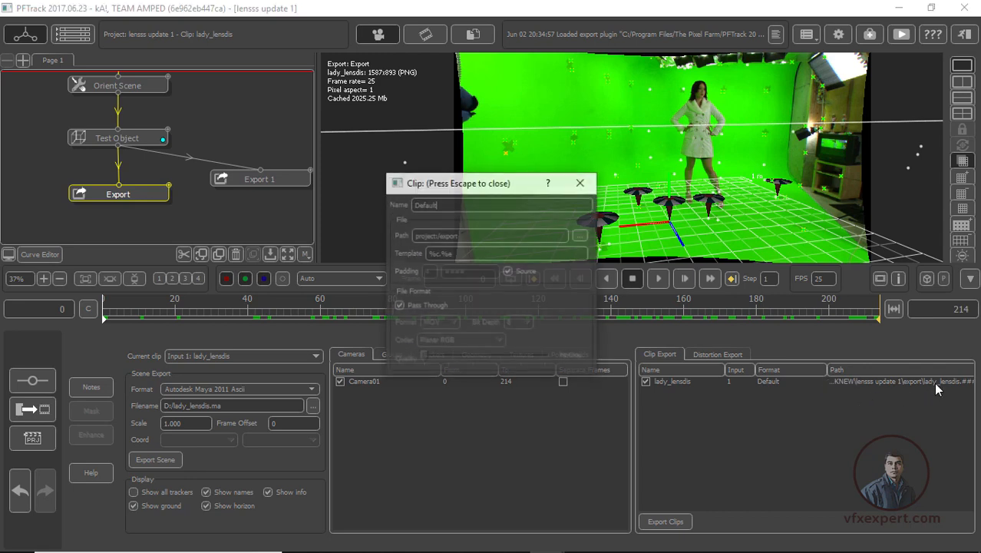
click(579, 235)
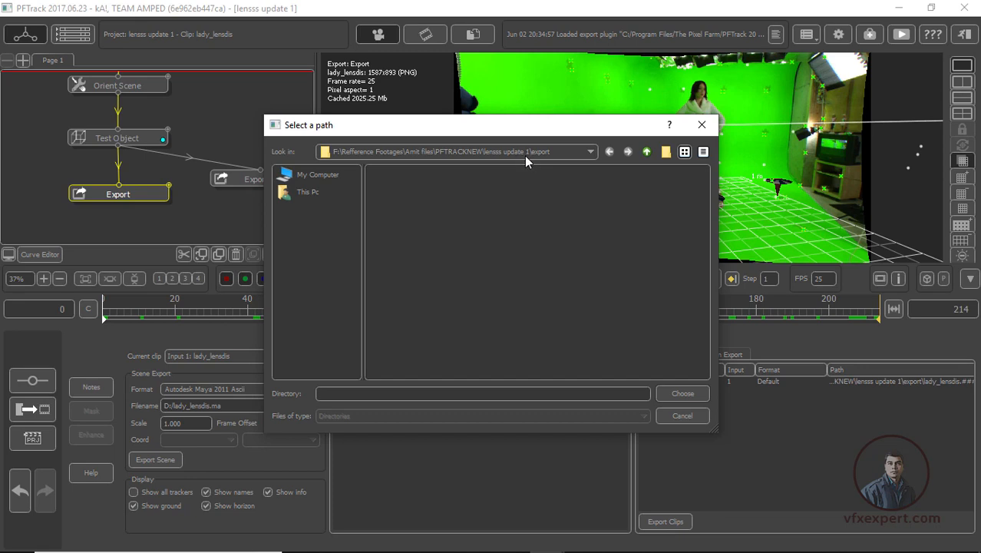
click(701, 124)
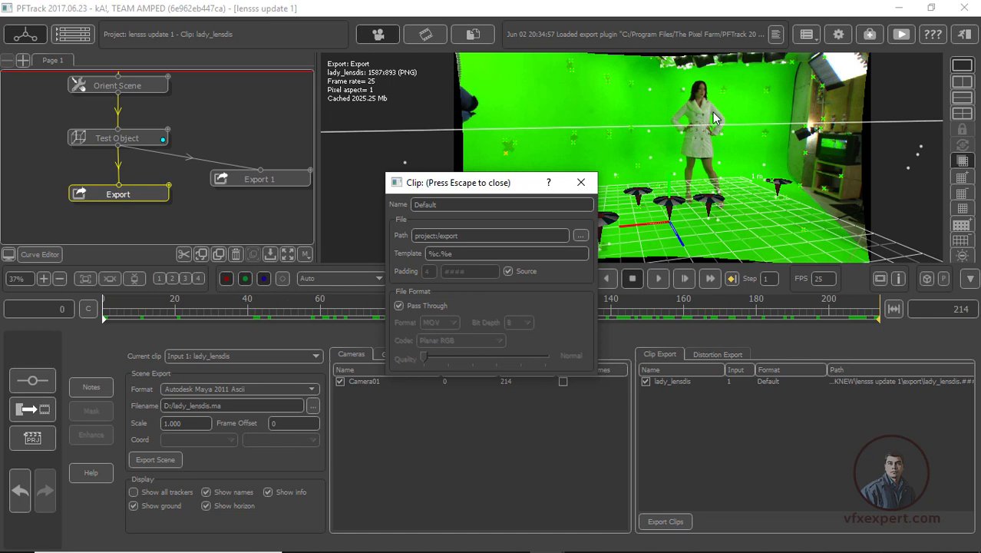
click(582, 183)
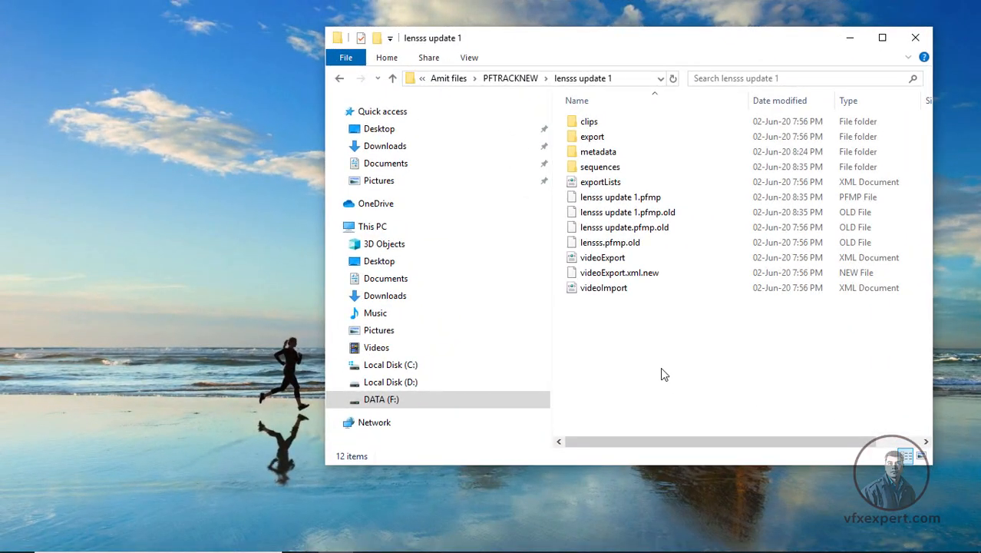
Step: Inspect the full path of the lensss update 1 project folder in File Explorer and return to PFTrack
click(639, 79)
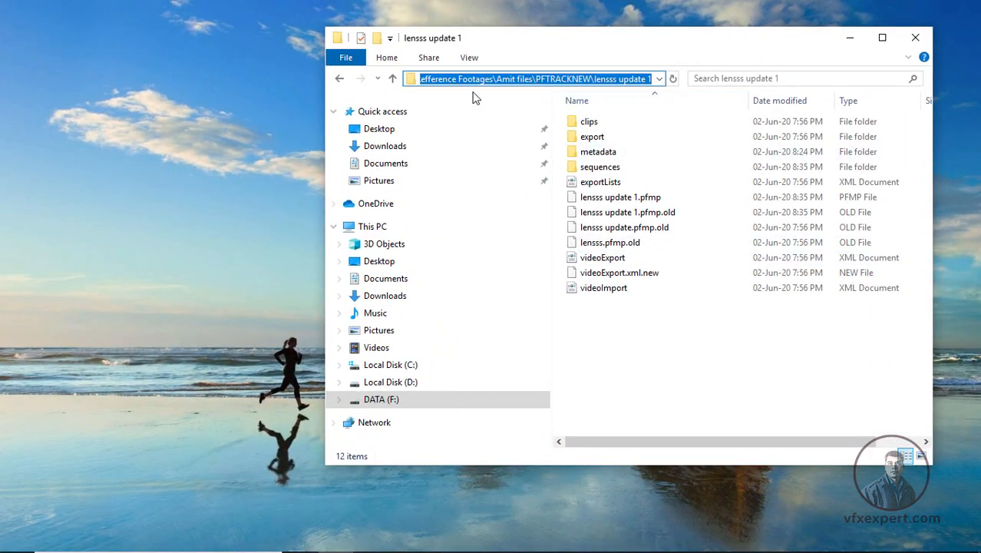
drag(458, 79, 413, 81)
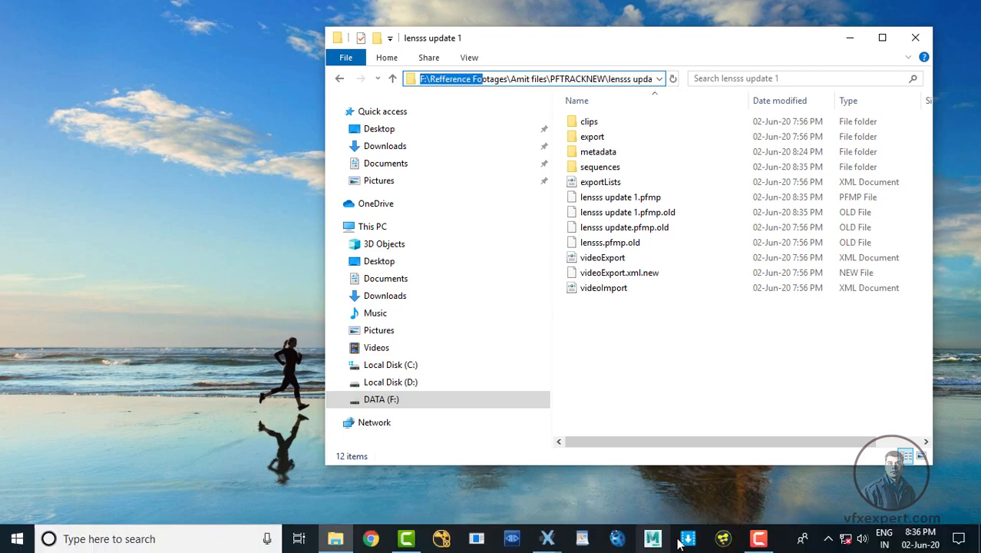
click(547, 538)
click(590, 490)
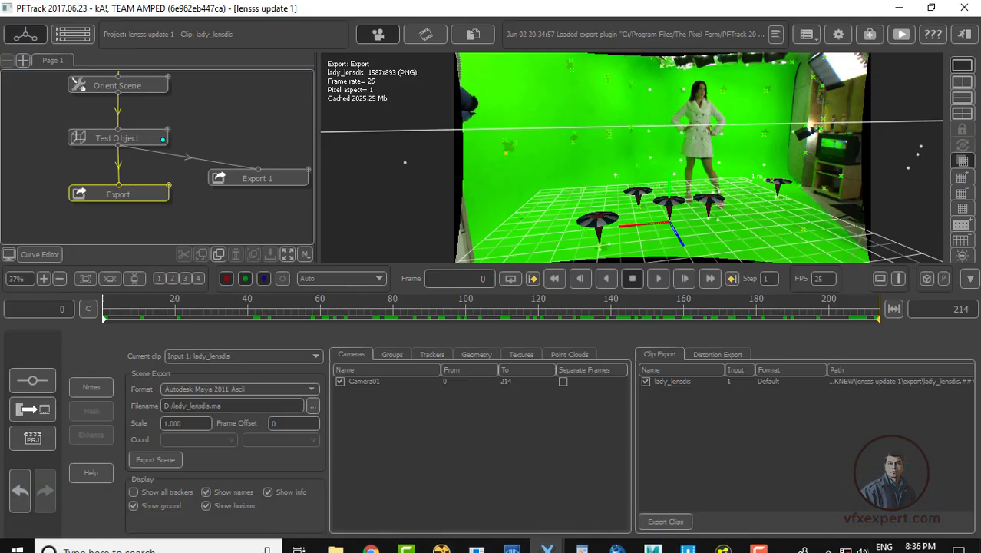
Step: Bring the lensss update 1 folder window over PFTrack and open its export folder
click(336, 538)
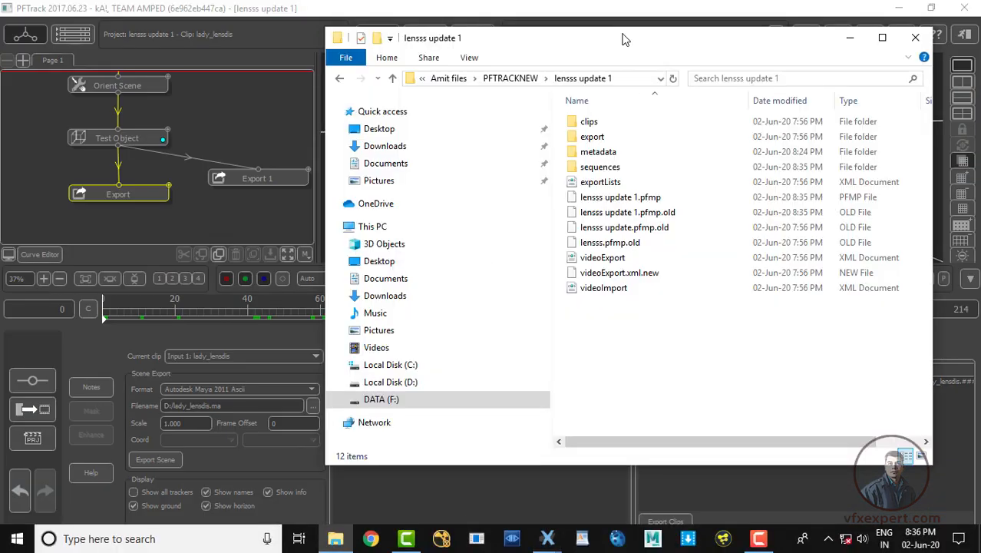
drag(623, 36, 492, 200)
click(504, 248)
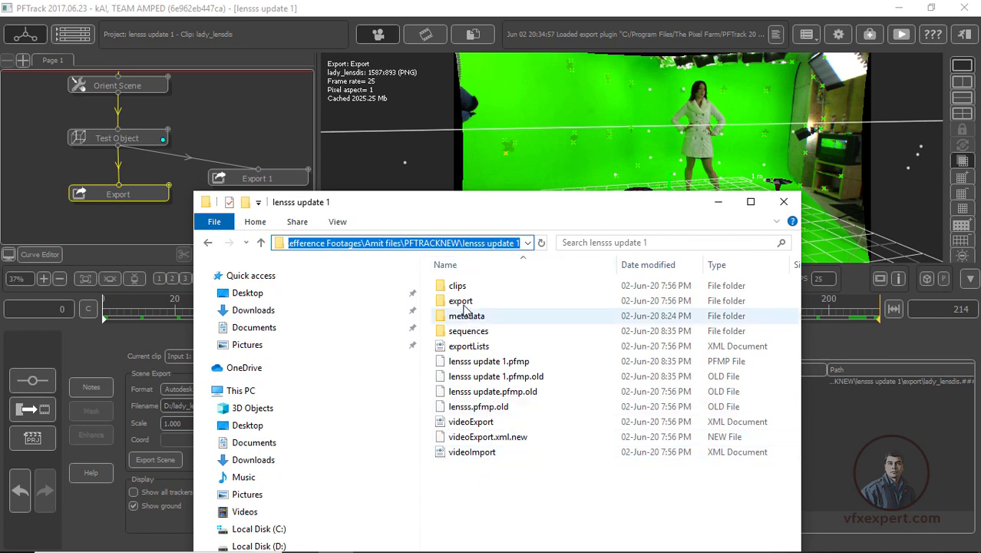
click(468, 498)
double_click(465, 301)
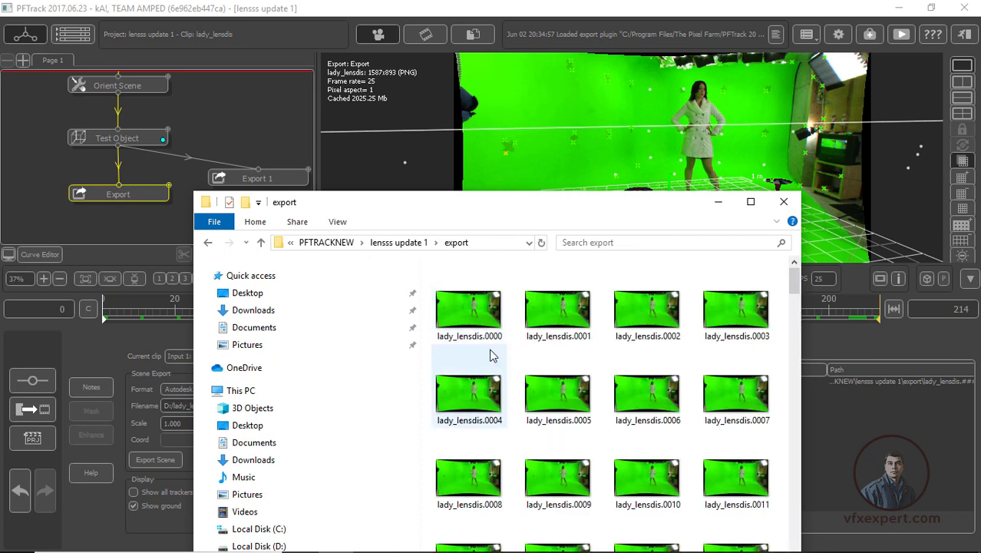
Step: Examine the exported lady_lensdis image sequence, minimize the folder window, and scrub the tracked clip to frame 20
click(483, 332)
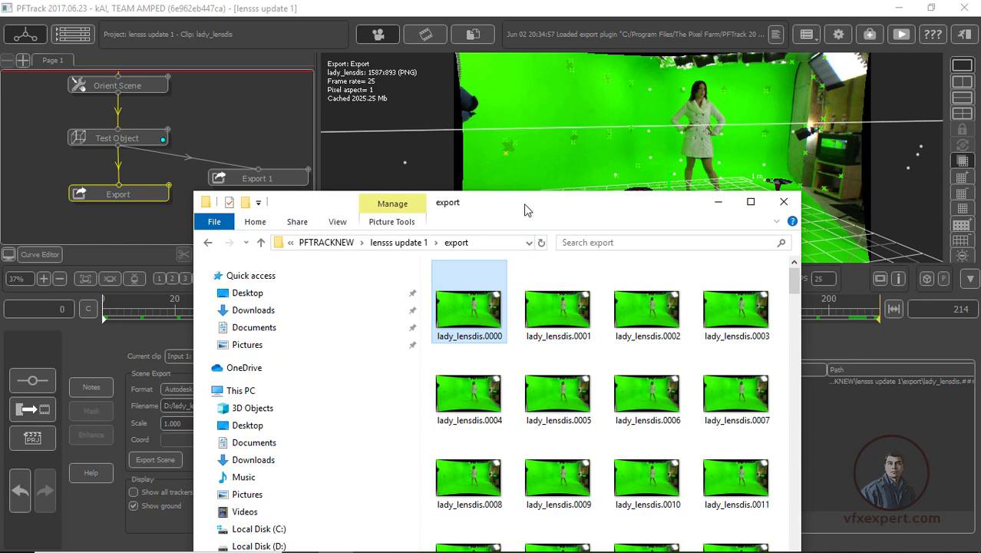
drag(524, 209, 476, 187)
click(501, 292)
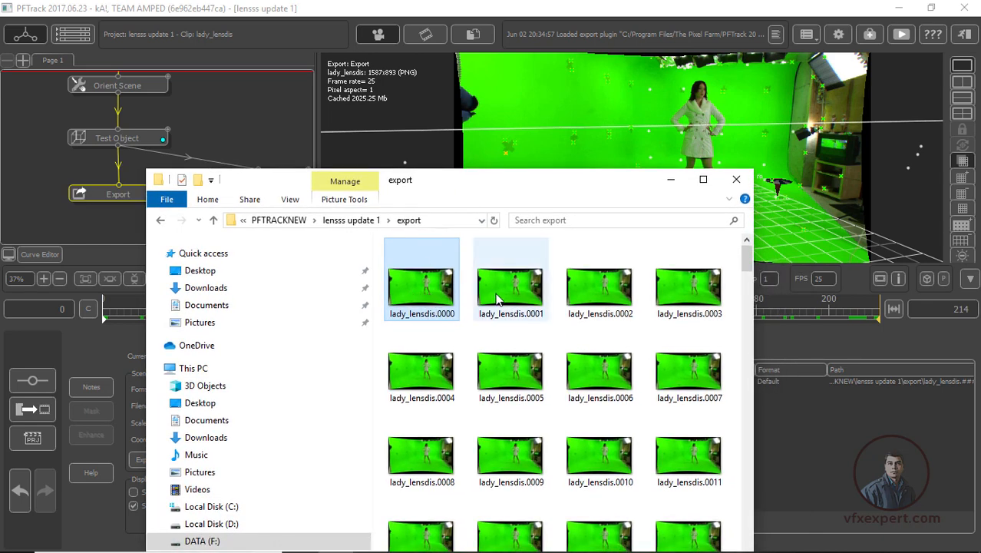
click(596, 300)
drag(631, 184, 416, 278)
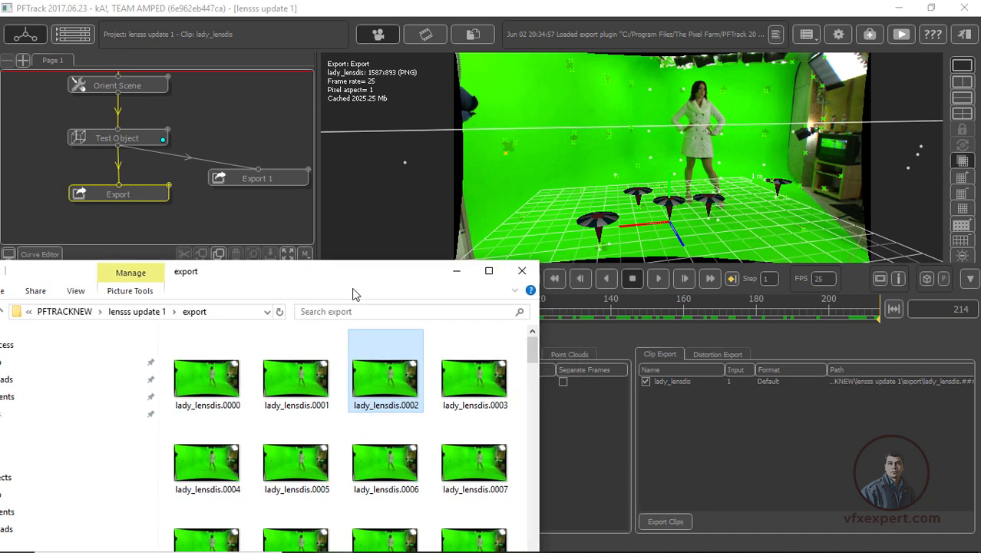
drag(357, 278, 498, 204)
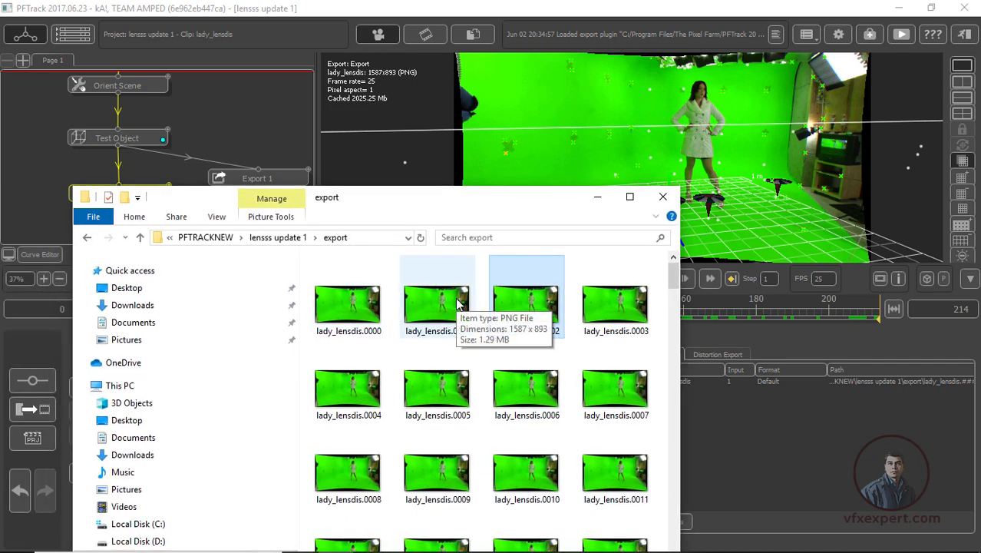
click(597, 197)
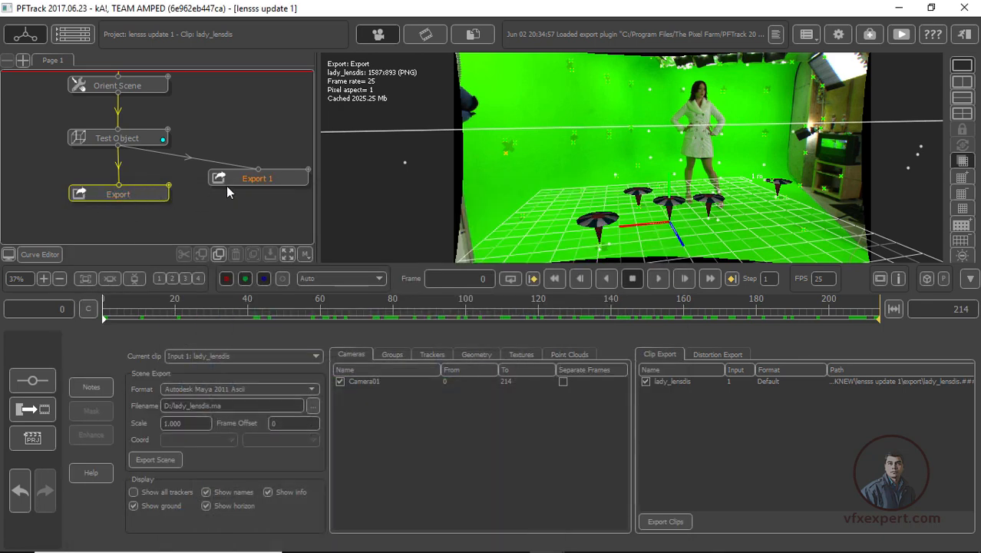
drag(367, 310, 175, 313)
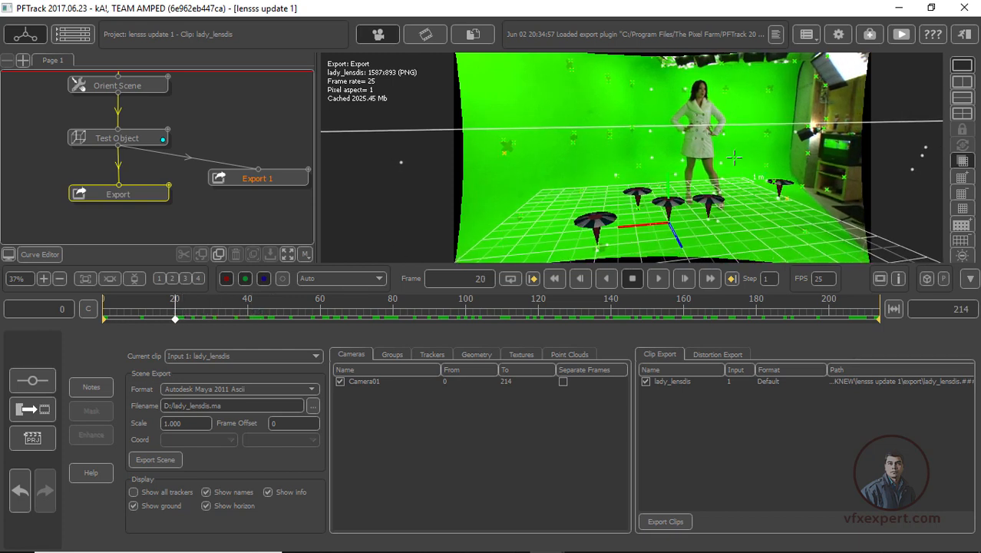
Step: Switch to Maya and check the default working units in the New Scene options without creating a scene
click(900, 9)
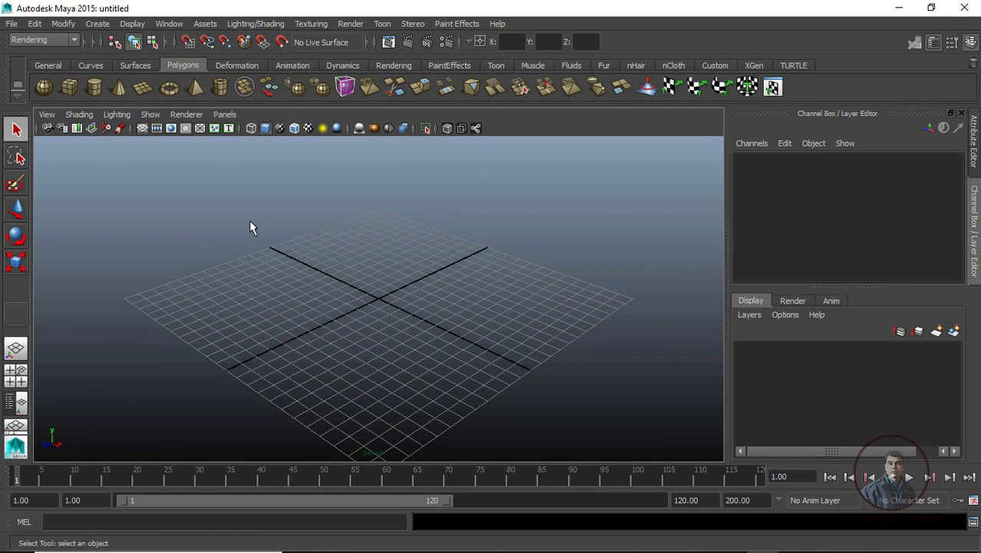
click(11, 24)
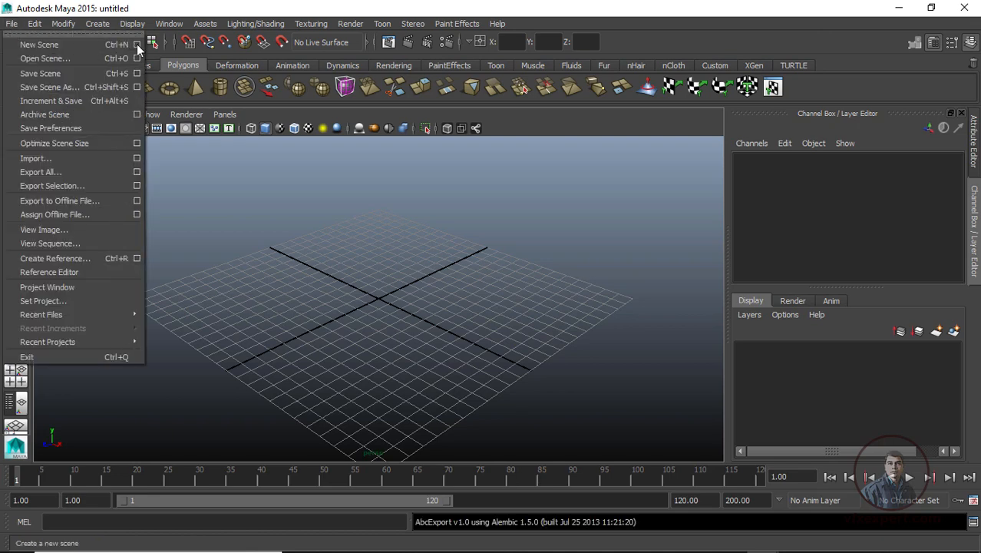
click(137, 44)
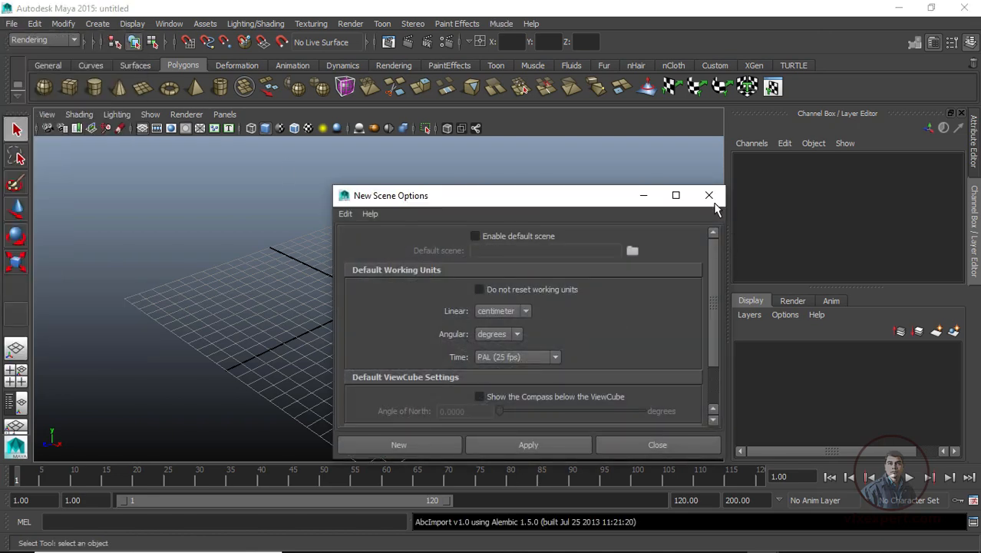
click(693, 450)
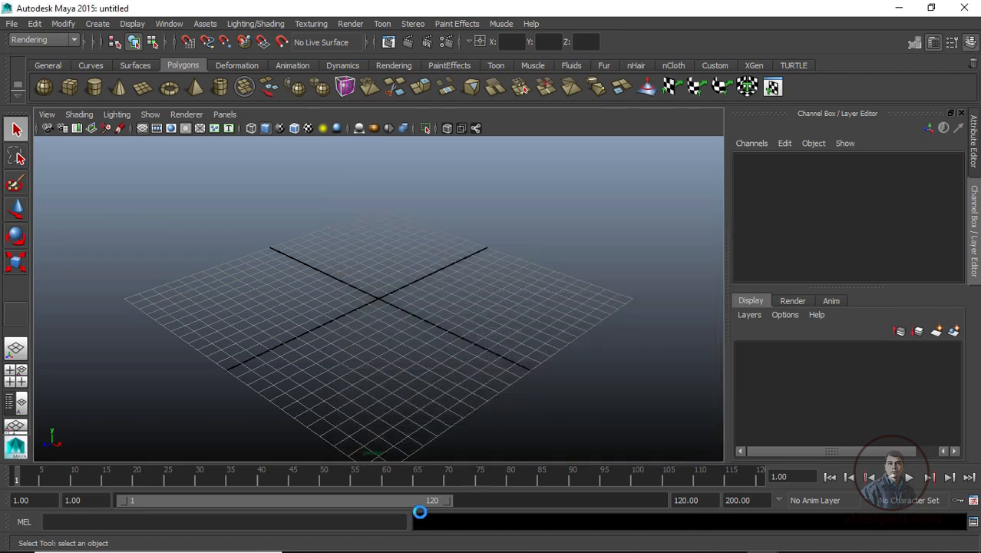
Step: Import lady_lensdis.ma from Local Disk (D:) into the untitled Maya scene
mouse_move(354, 521)
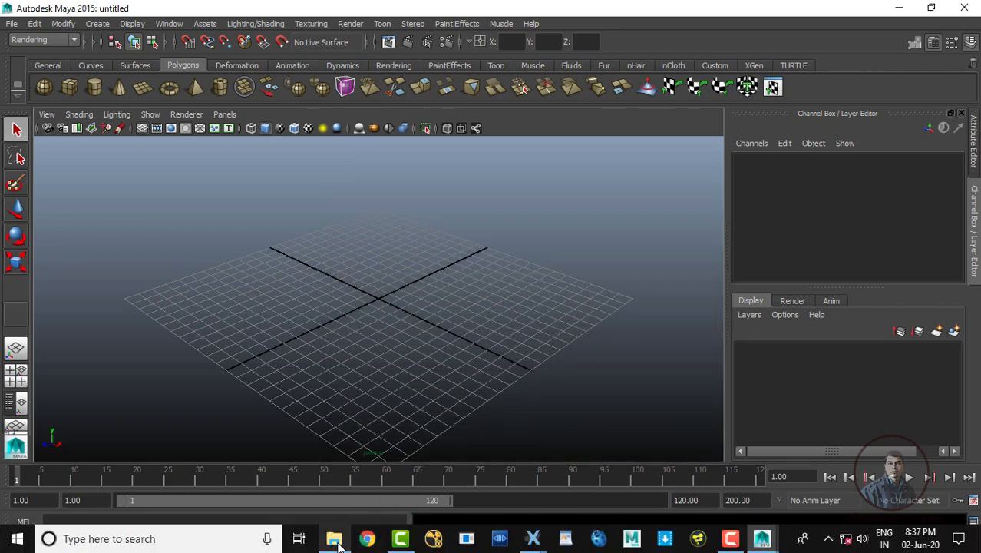
click(336, 540)
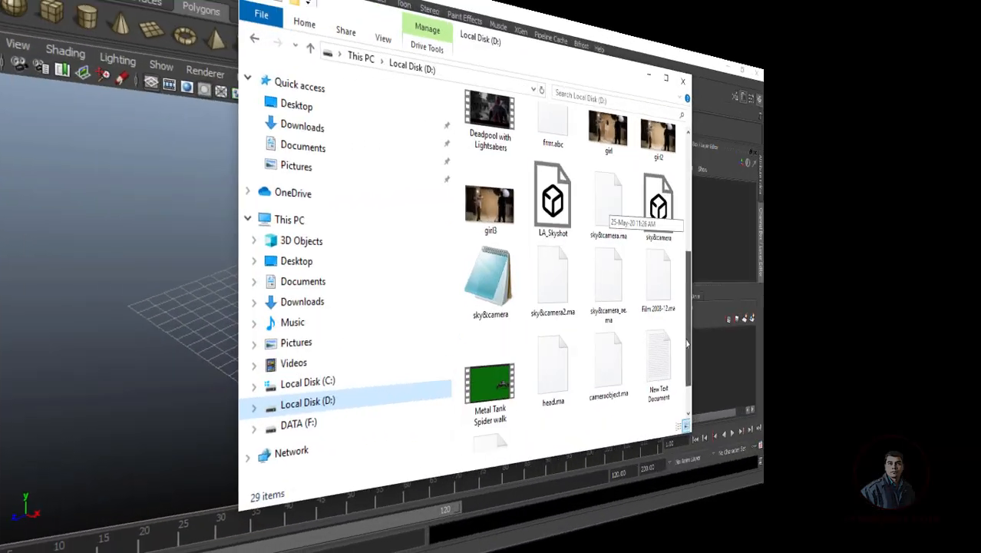
drag(812, 389, 813, 398)
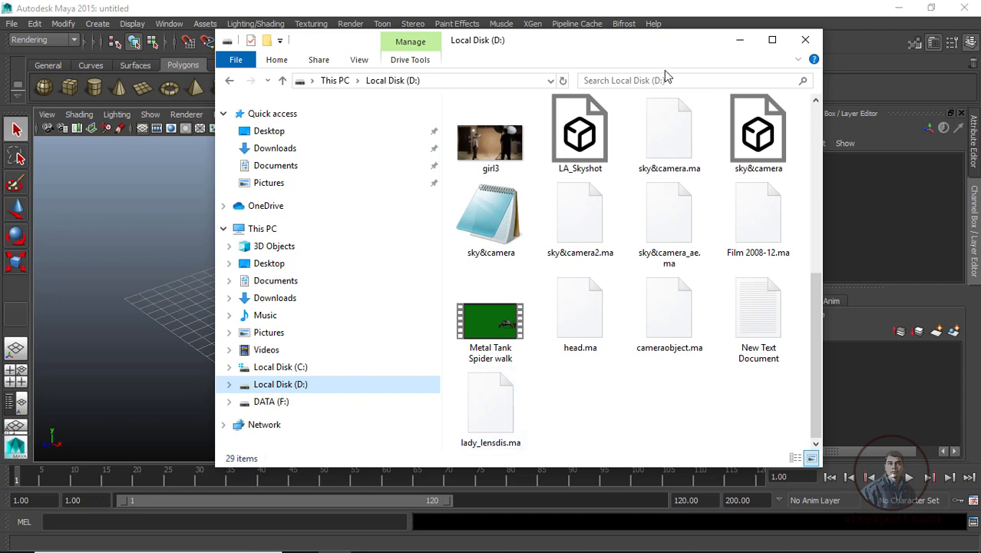
drag(581, 48, 782, 19)
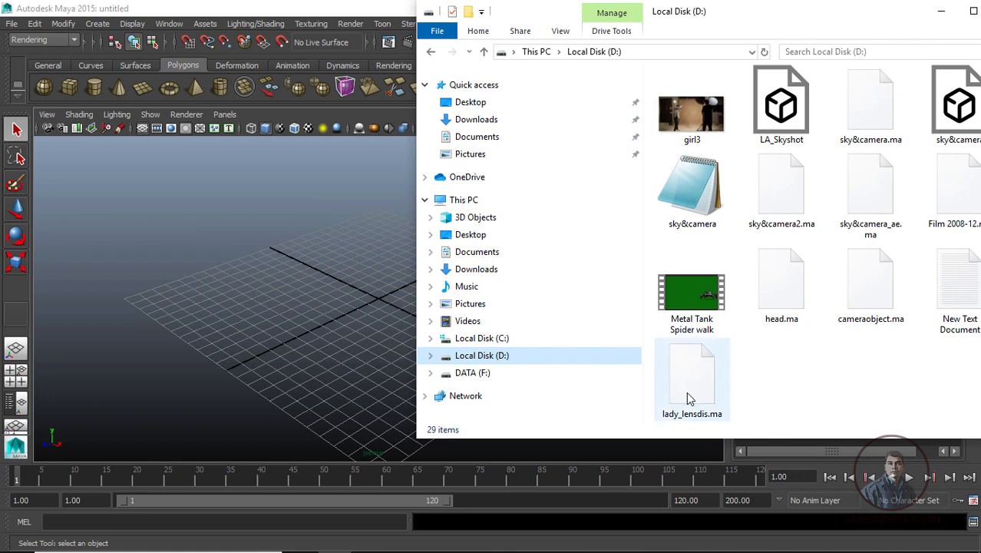
drag(688, 404, 183, 297)
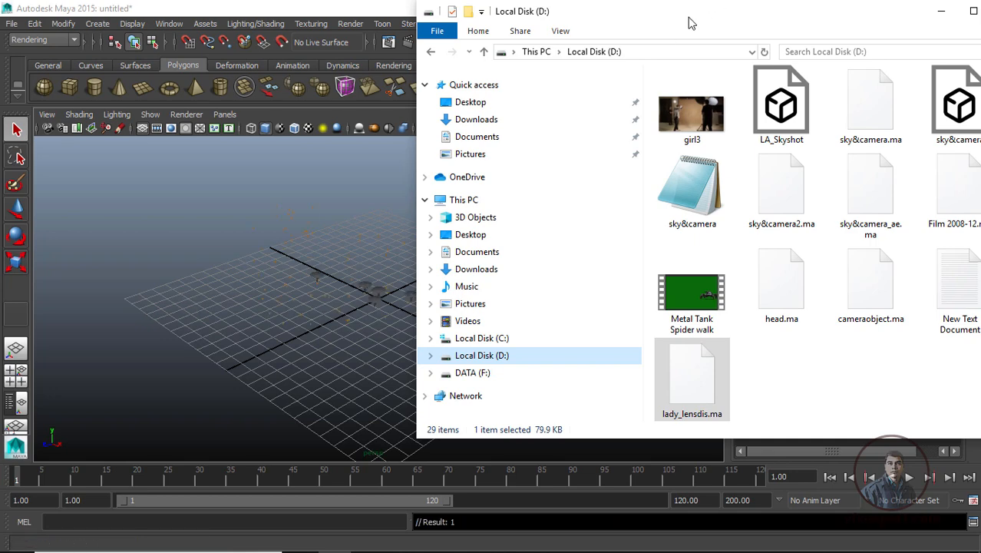
Step: Look through the imported lady_lensdis:Camera01_2 camera in the viewport
drag(690, 20, 790, 132)
click(222, 114)
mouse_move(264, 128)
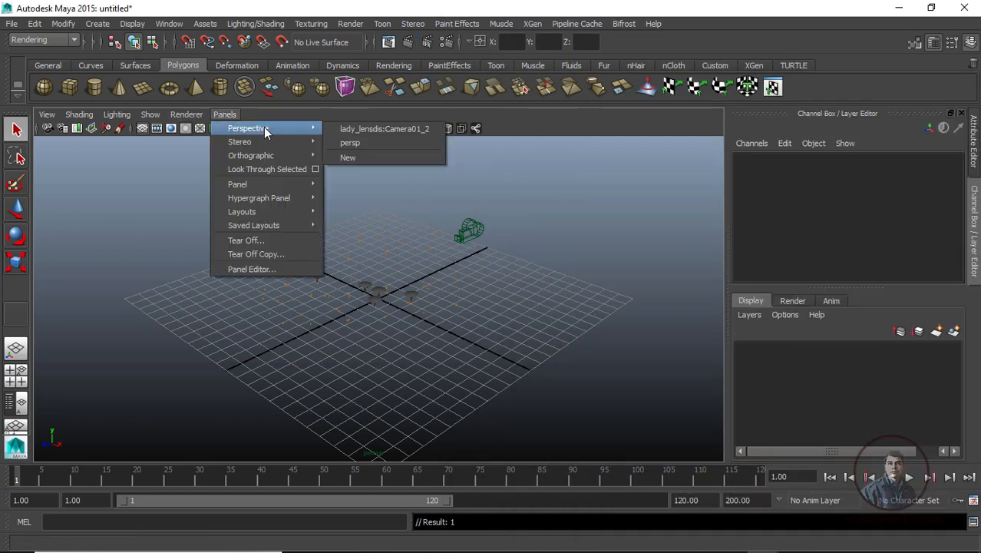
click(399, 129)
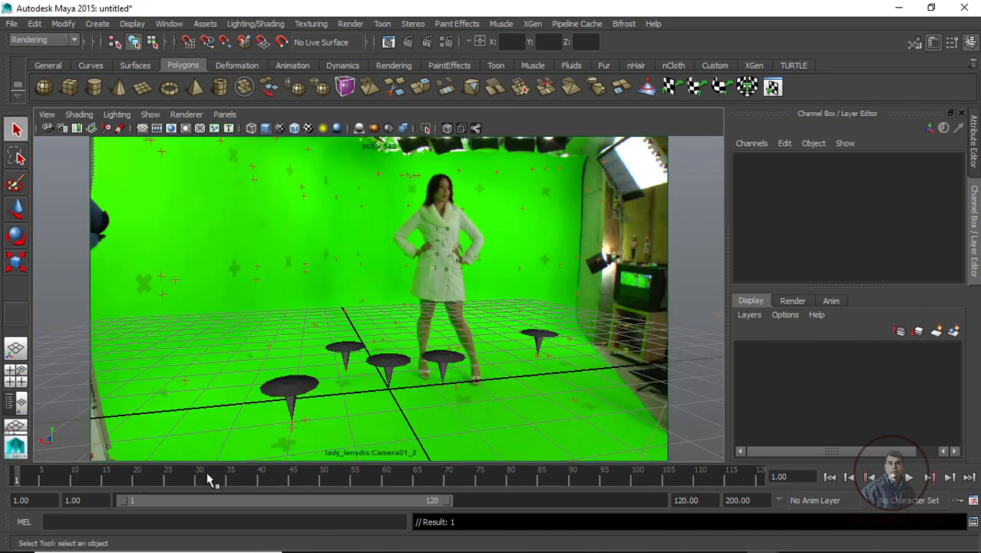
Step: Play the tracked shot through the imported camera, stop at frame 90, and scrub to frame 58
key(alt+v)
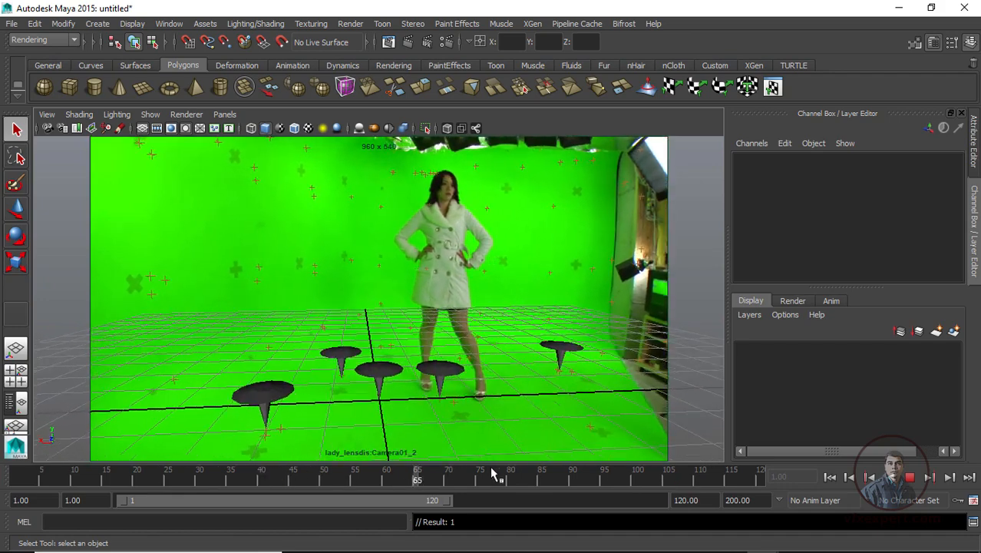
click(572, 473)
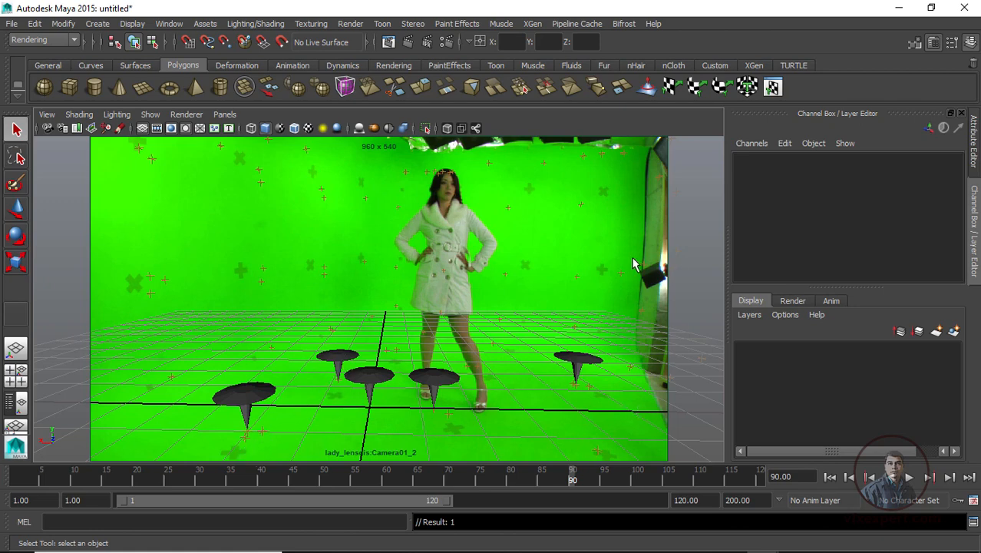
drag(338, 492, 374, 480)
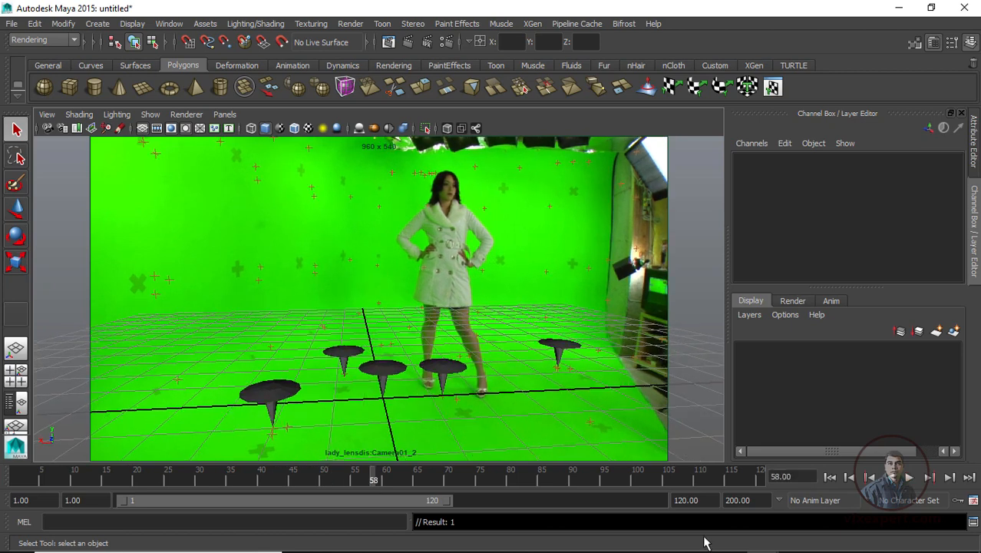
Step: Switch back to PFTrack and examine how the test objects stick to the floor while scrubbing the clip to frame 146
mouse_move(612, 541)
mouse_move(533, 539)
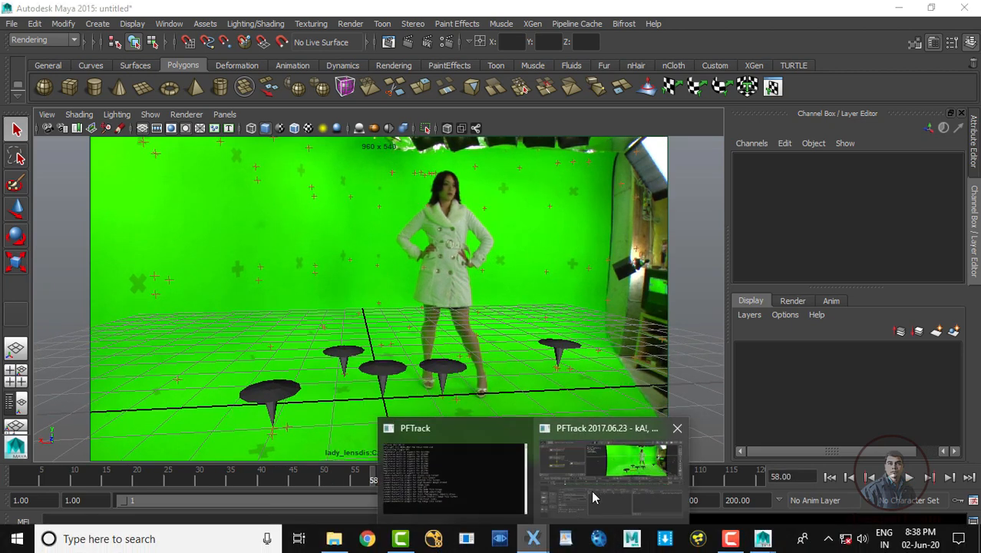
click(592, 490)
scroll(716, 225, up, 5)
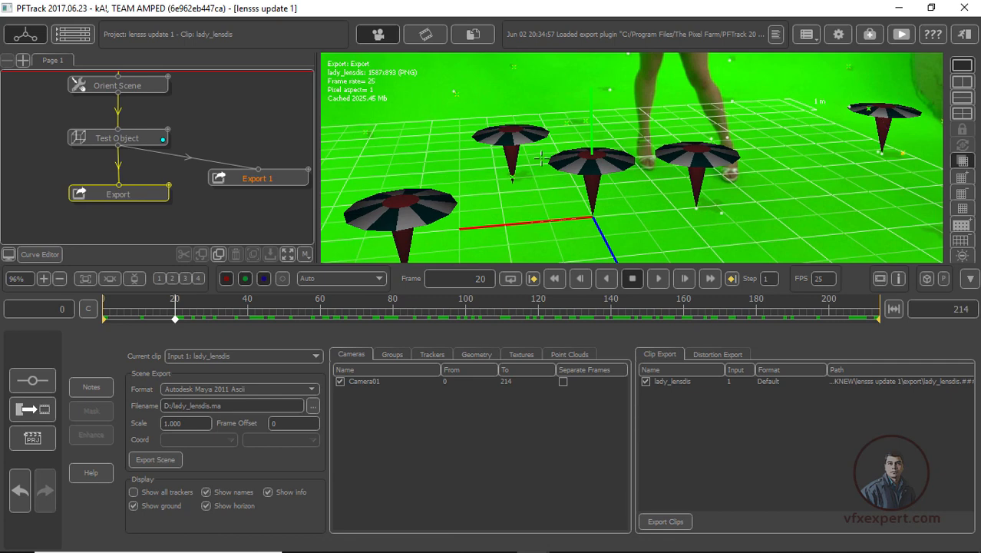
drag(528, 319, 631, 278)
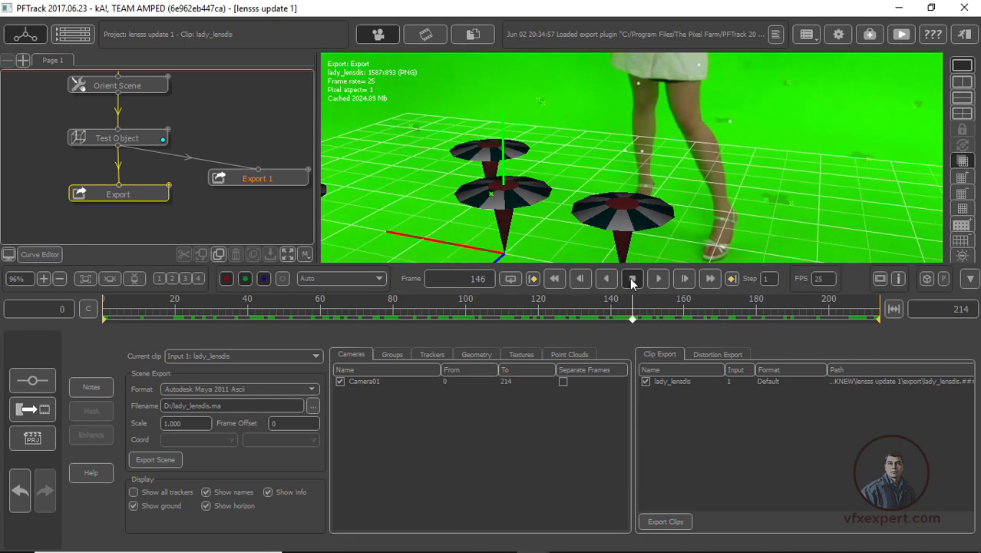
scroll(734, 222, down, 4)
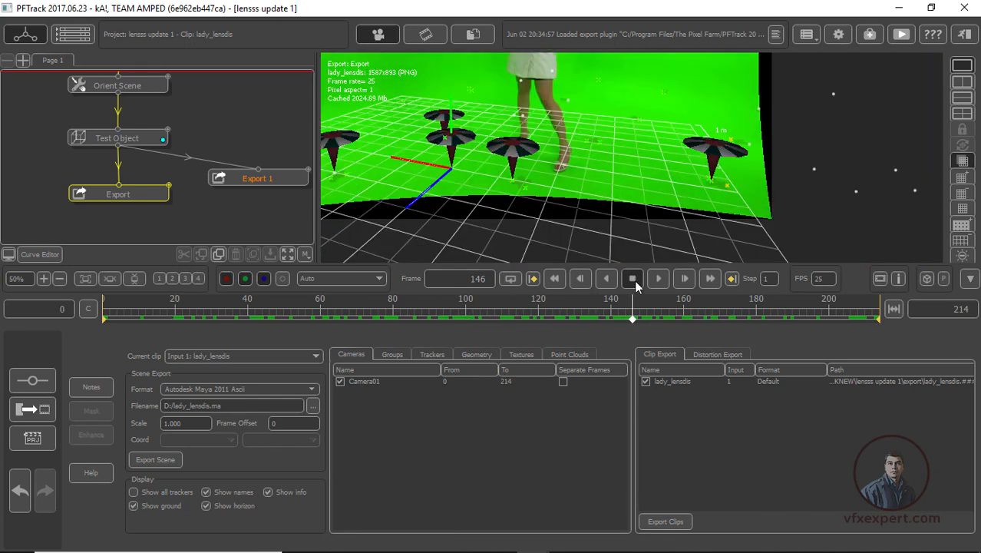
Step: Scrub the PFTrack clip to frame 85 and examine the test objects against the full undistorted shot
drag(489, 317, 410, 317)
scroll(607, 195, down, 2)
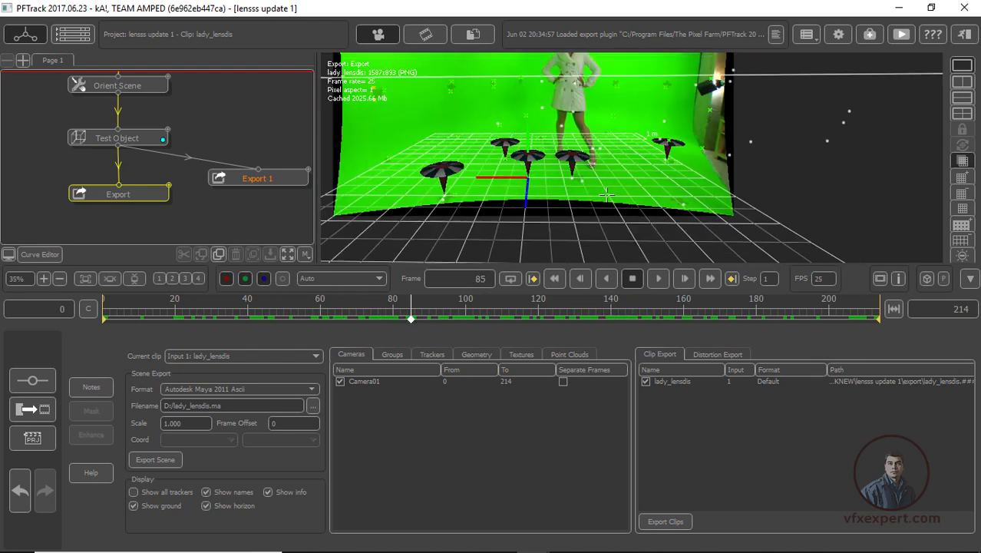
scroll(607, 195, up, 1)
middle_drag(582, 74, 649, 133)
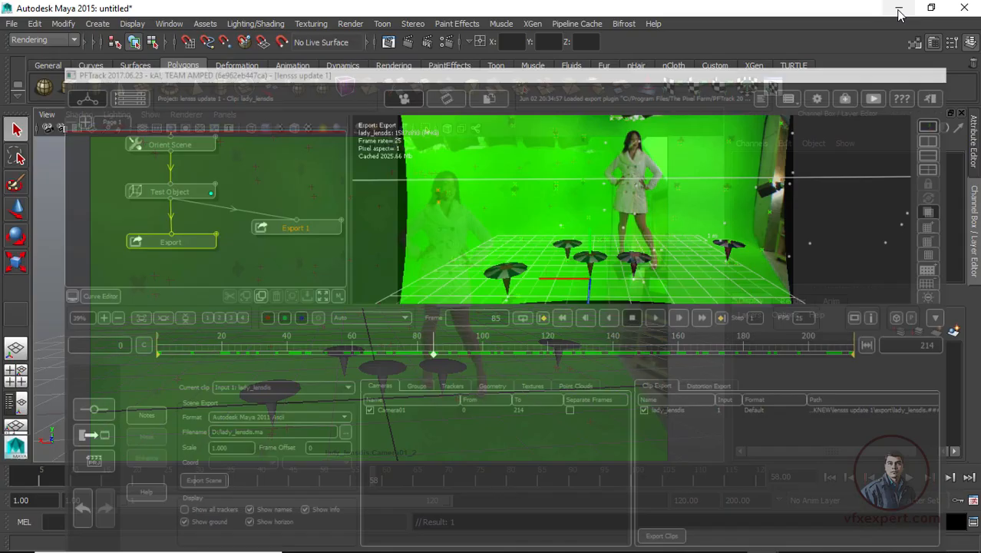
Step: Return to Maya and scrub the tracked shot to frame 6 to check how the test objects sit on the floor
click(898, 8)
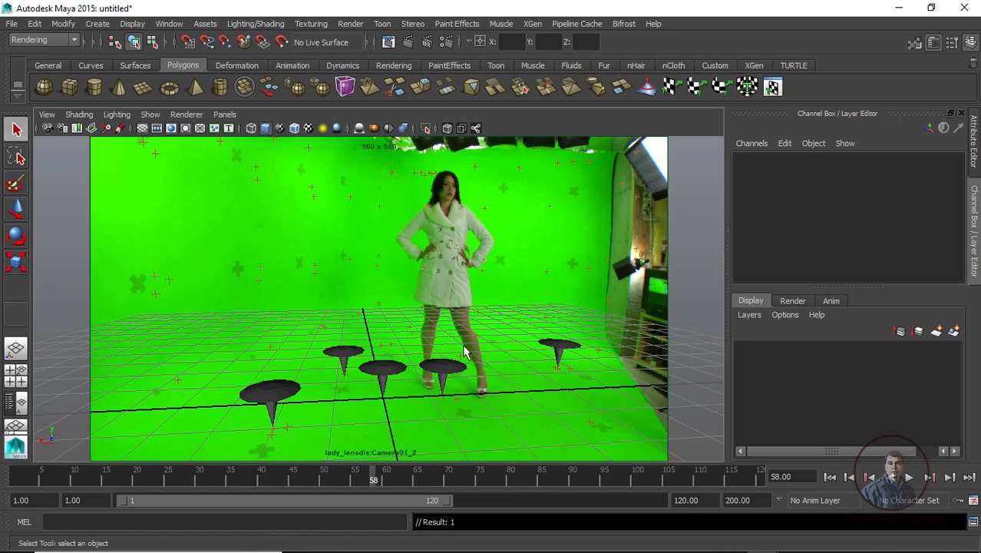
drag(272, 479, 66, 473)
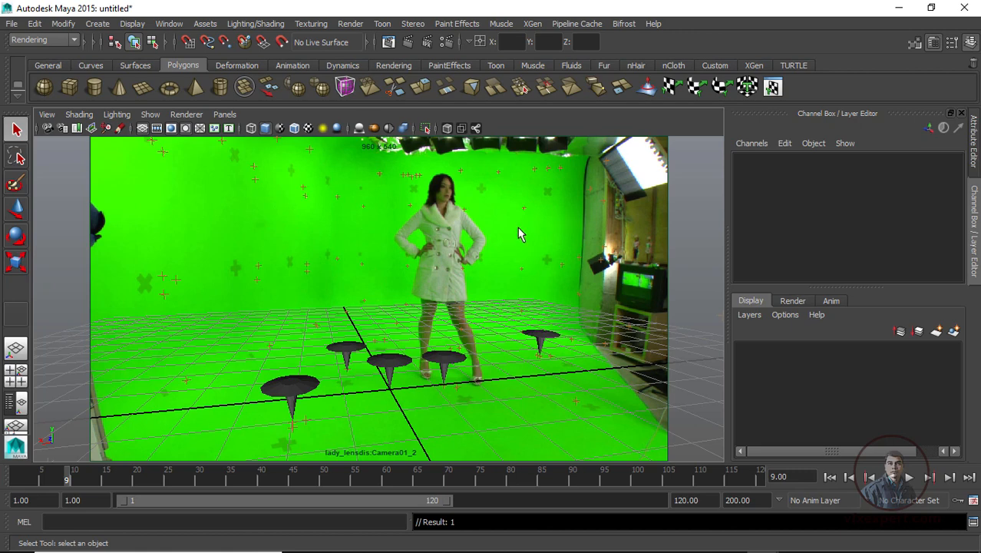
drag(120, 479, 48, 483)
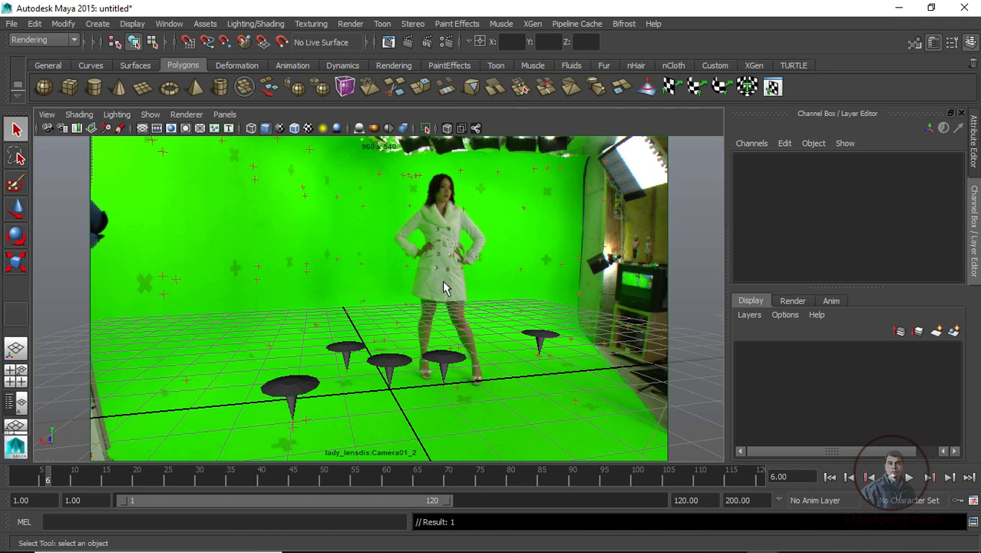
Step: Select the lady_lensdis:Camera01_2 camera and show the image file settings of its lady_lensdis:Camera01_2Plane image plane
click(47, 128)
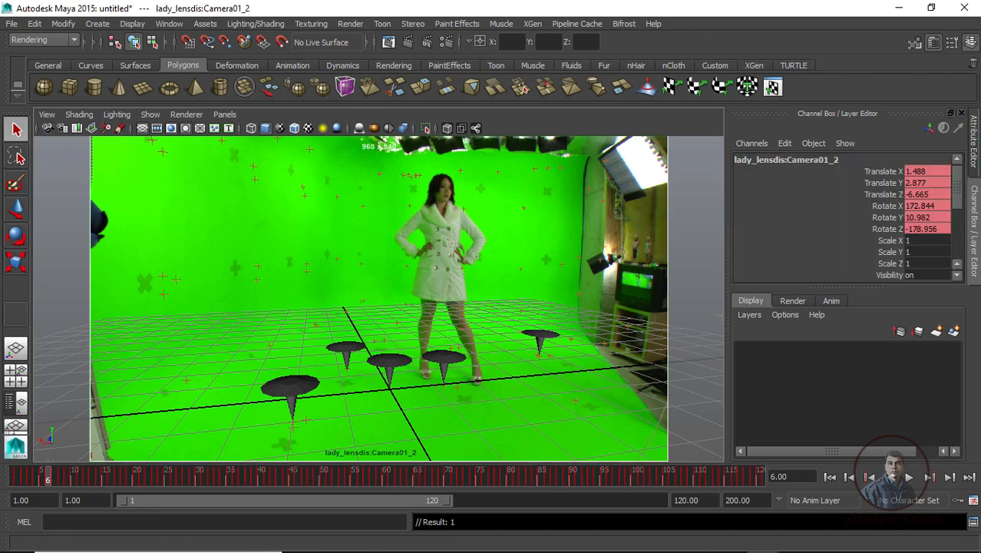
click(976, 156)
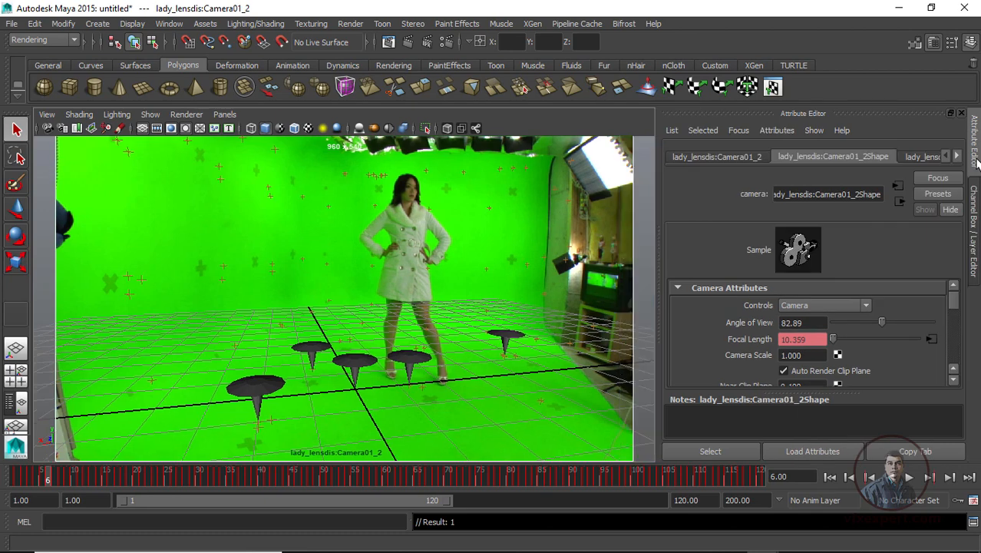
click(914, 157)
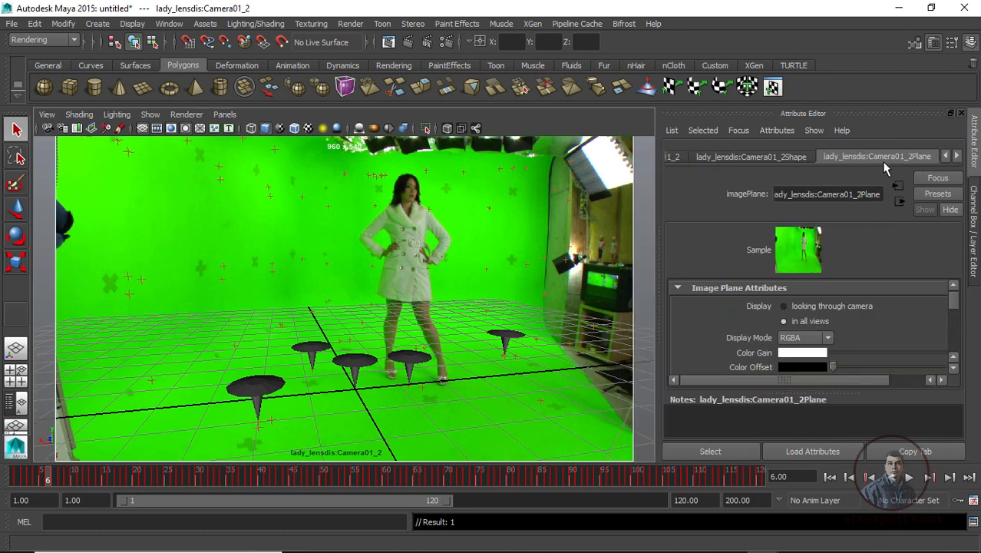
scroll(952, 307, down, 3)
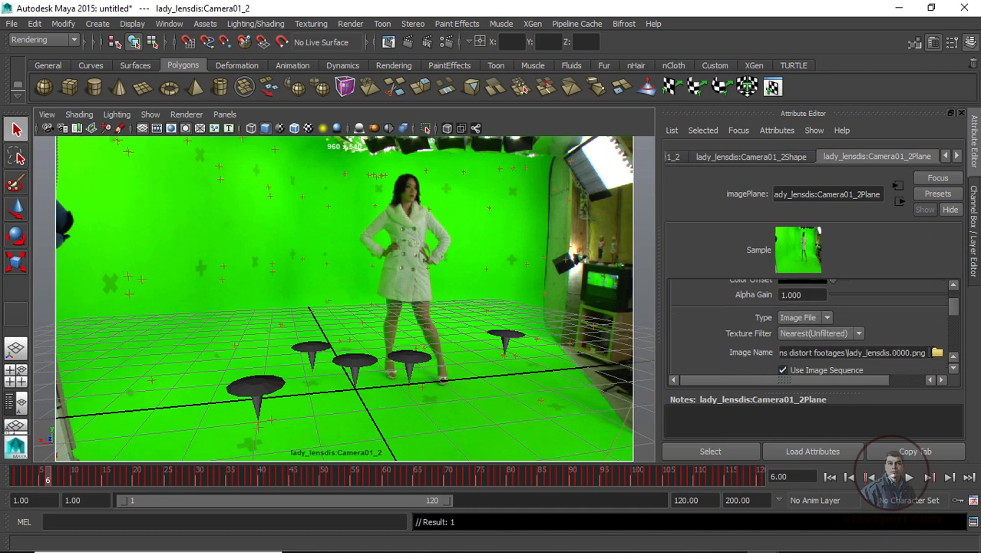
scroll(893, 315, down, 2)
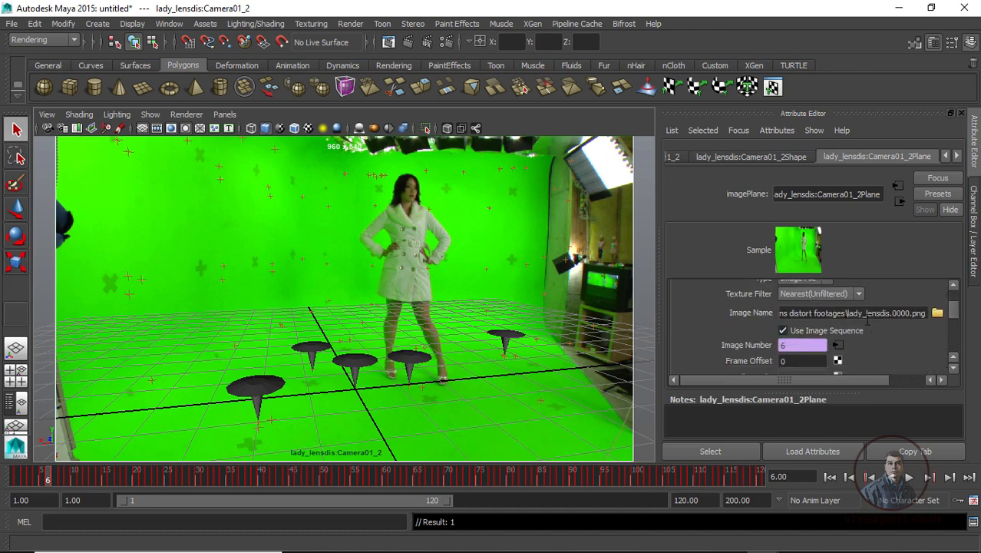
Step: Replace the image plane's footage with lady_lensdis.0000.png from the lensss update 1\export folder, used as an image sequence
click(937, 314)
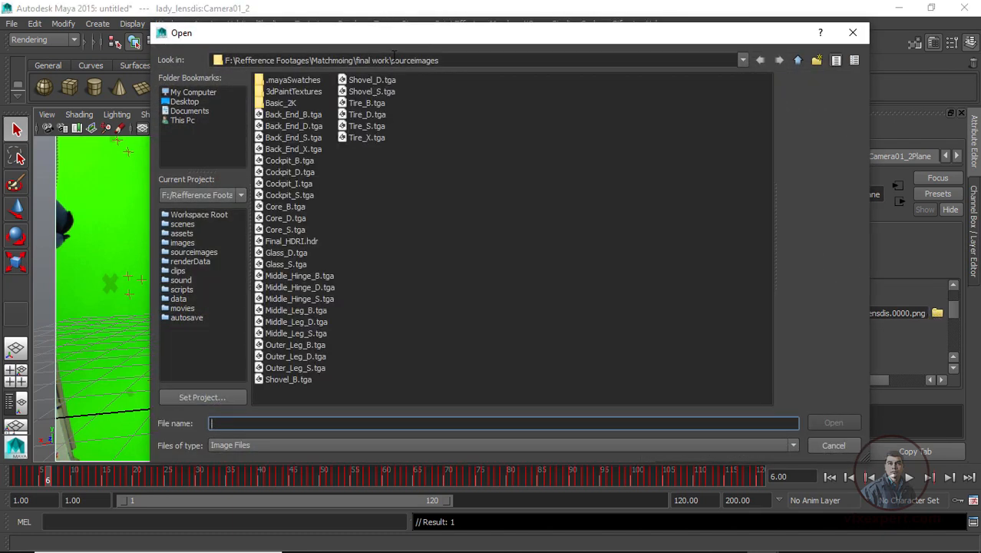
drag(417, 38, 429, 36)
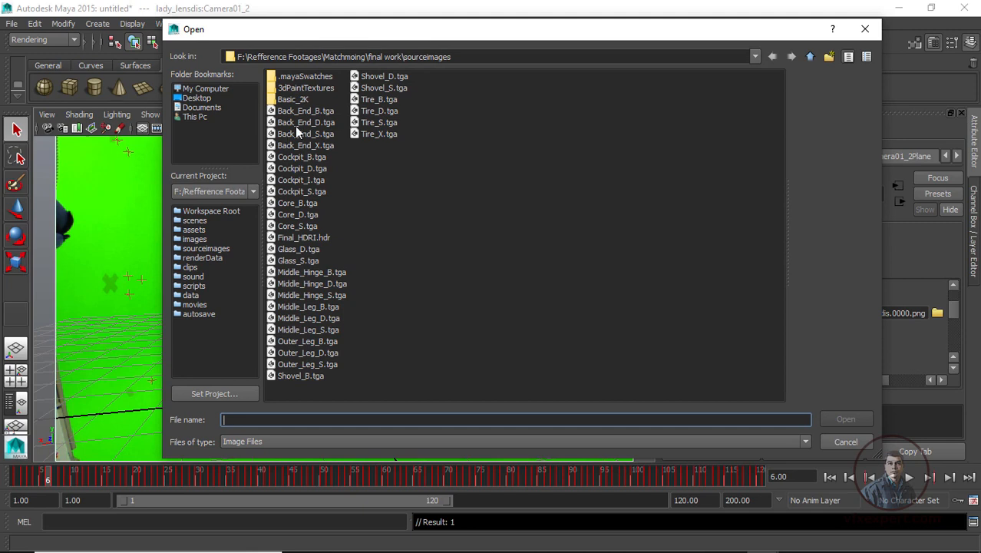
click(213, 91)
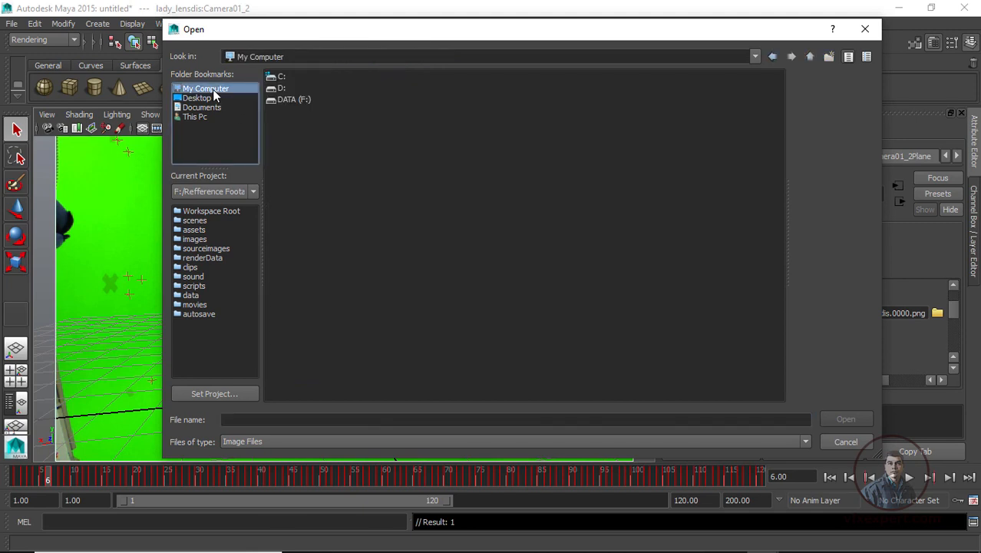
double_click(300, 103)
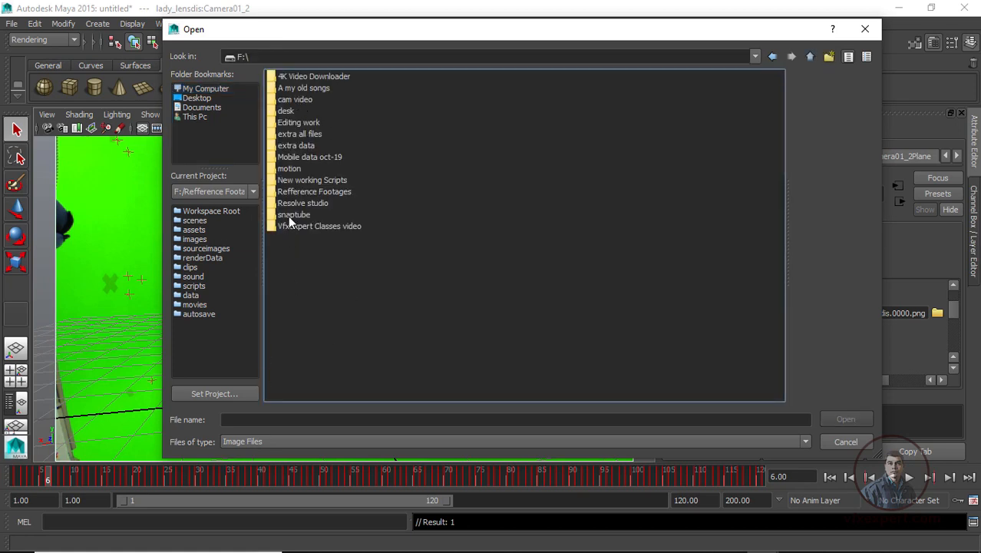
double_click(319, 192)
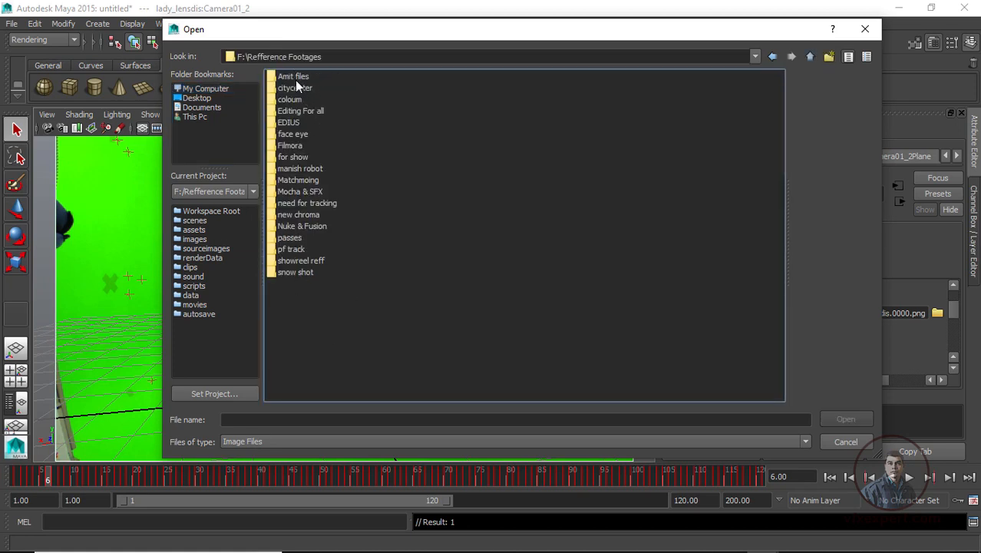
double_click(295, 78)
double_click(307, 88)
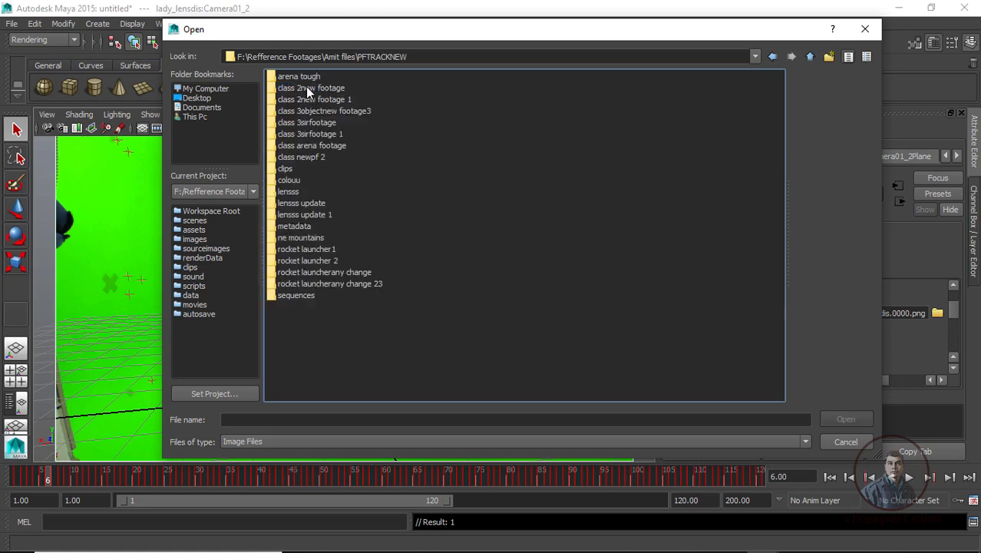
double_click(317, 215)
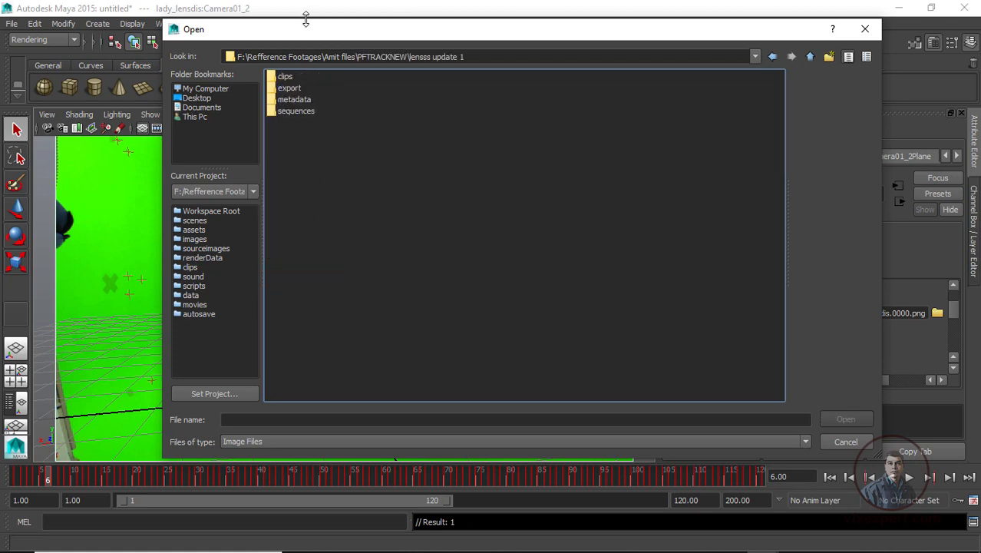
double_click(289, 89)
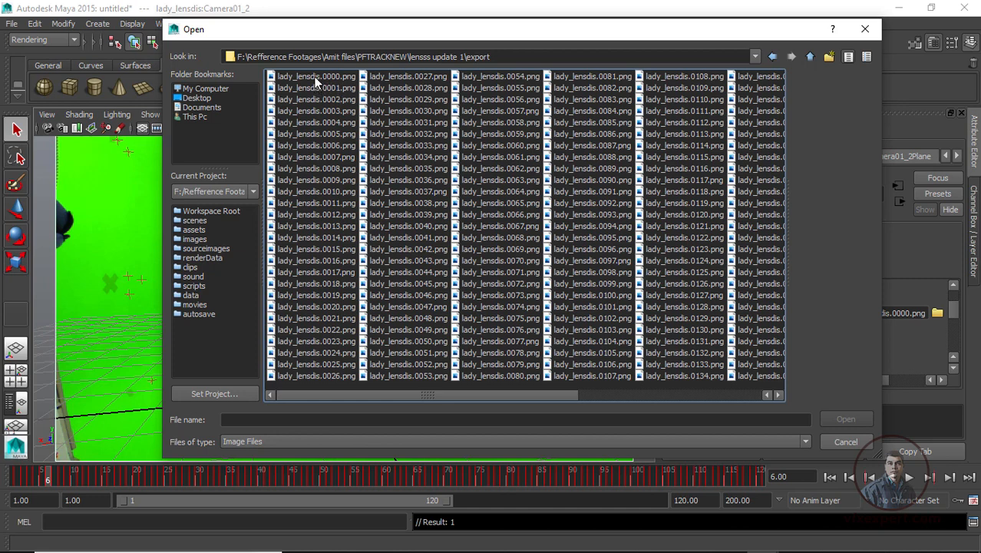
click(315, 78)
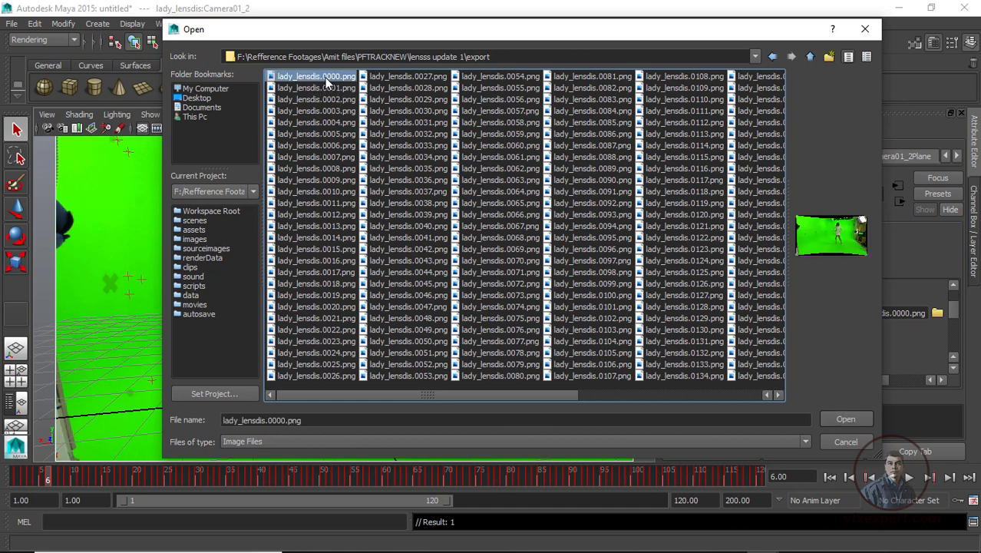
click(845, 419)
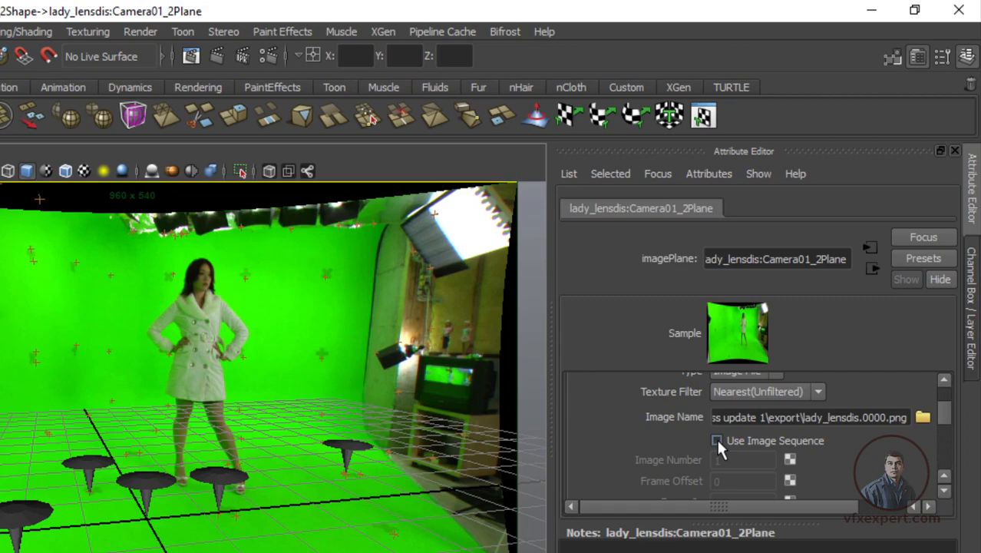
click(717, 442)
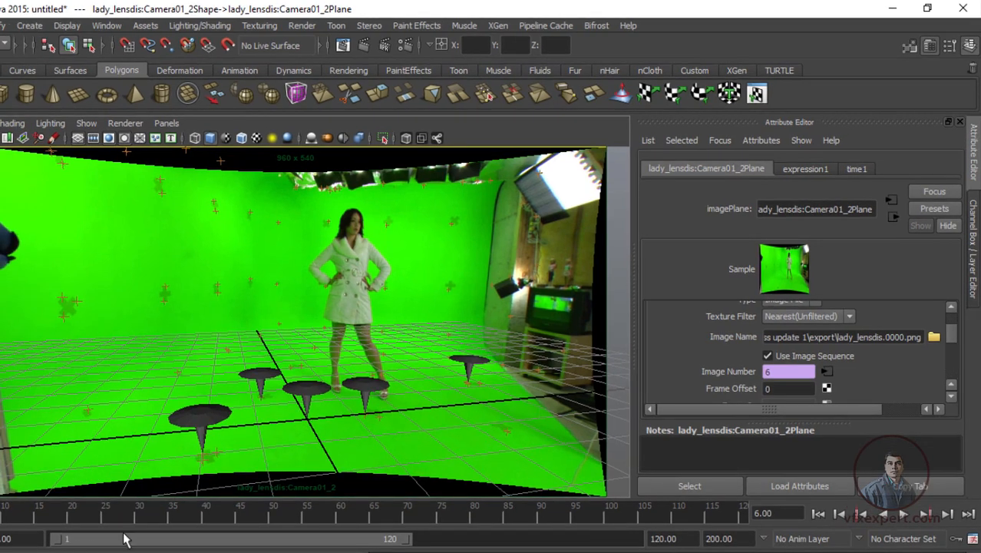
Step: Scrub the Maya shot to frame 98 and compare it with PFTrack by scrubbing the clip there to frame 110
drag(300, 513, 596, 519)
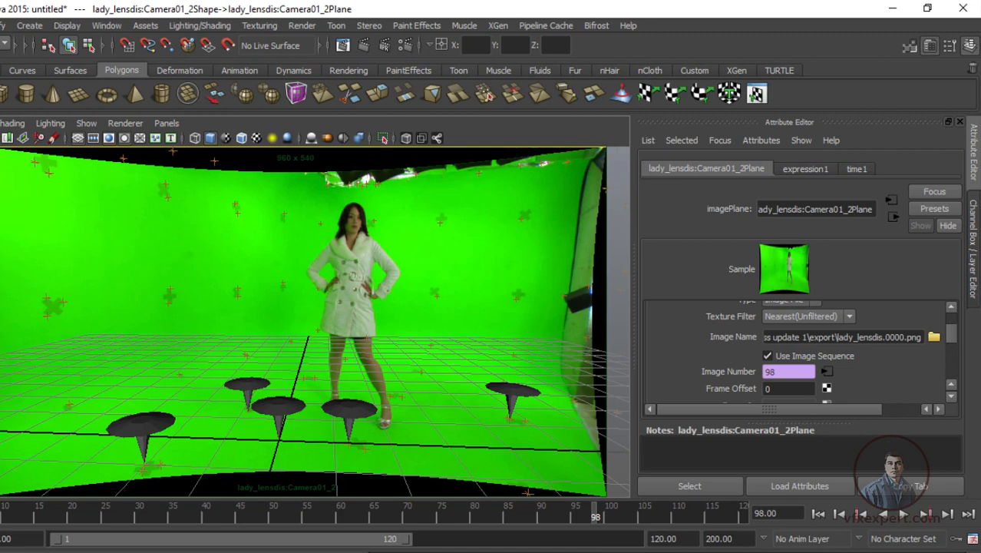
click(500, 551)
click(587, 536)
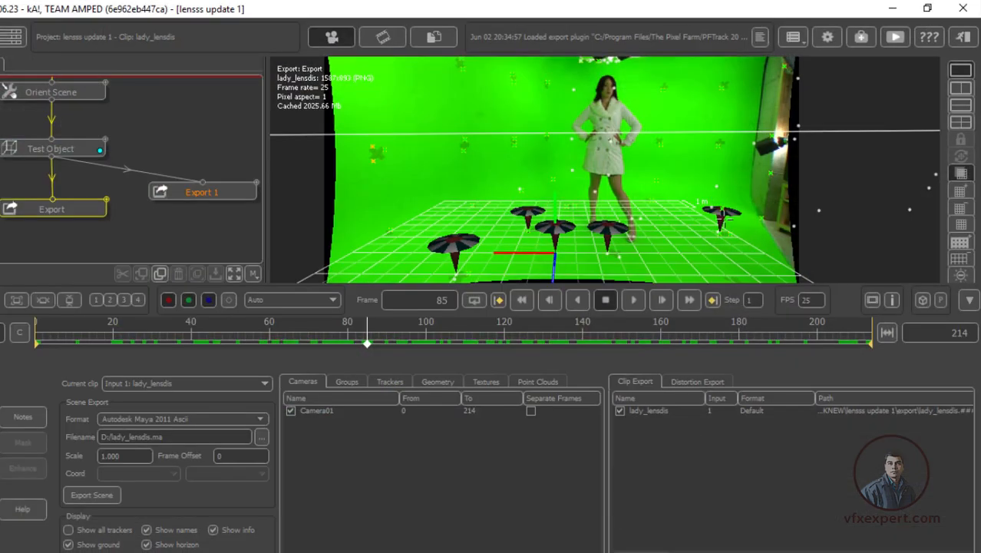
drag(637, 344, 465, 343)
Step: Return to Maya, play the shot with the undistorted footage, and scrub to frame 82 to check the track
click(892, 12)
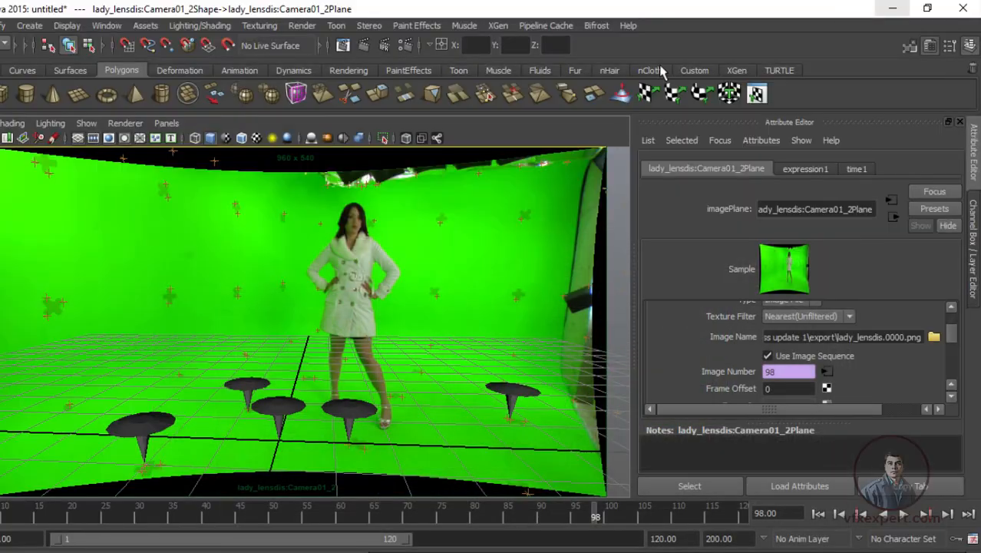
key(alt+v)
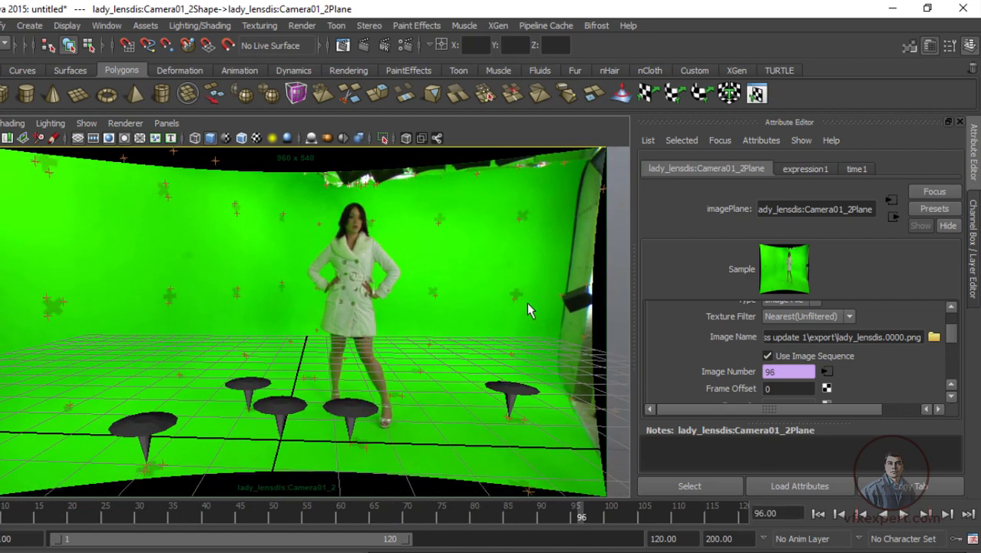
mouse_move(690, 518)
mouse_down()
mouse_move(725, 515)
mouse_move(186, 504)
mouse_move(487, 510)
mouse_up()
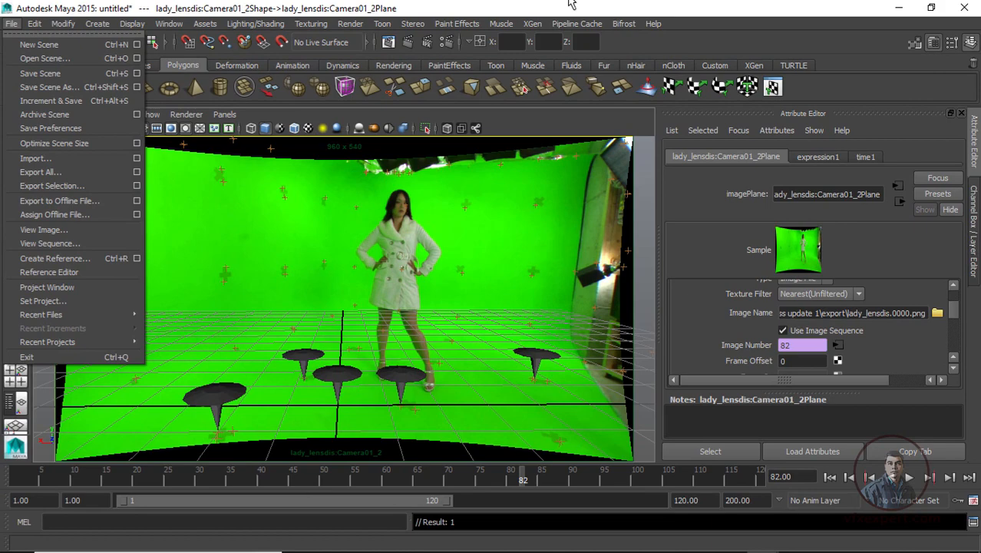
click(527, 8)
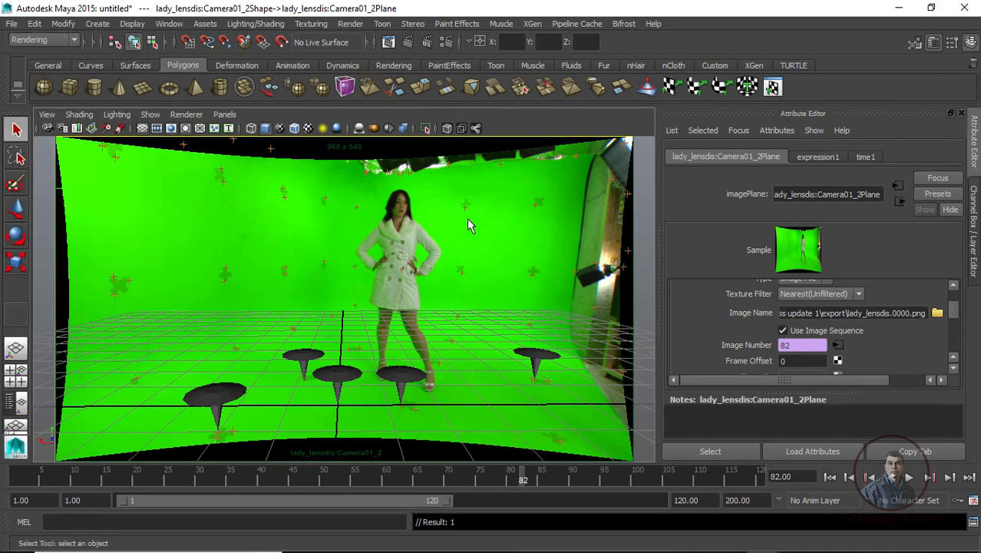
Step: Switch to PFTrack to review the Export node below Test Object and return to the Maya scene
mouse_move(533, 538)
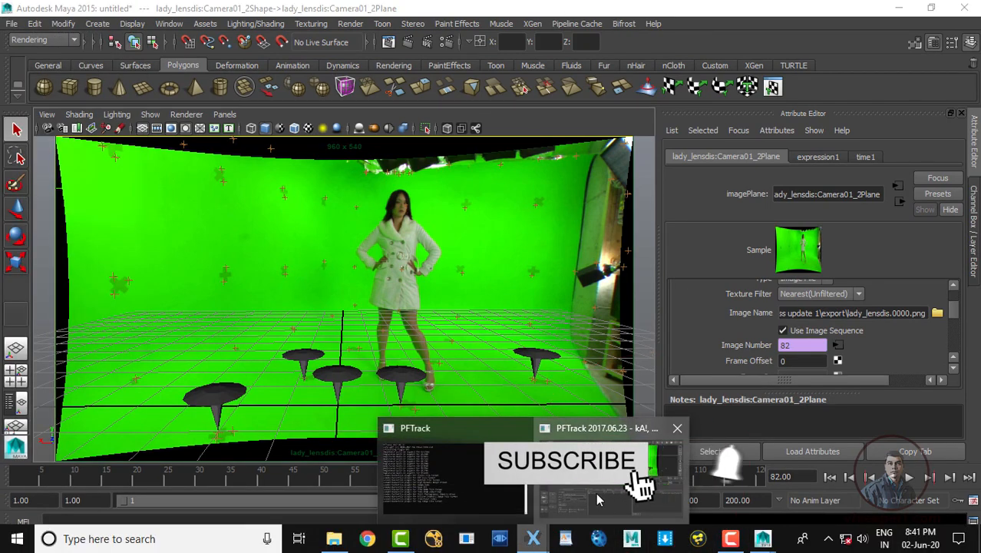
click(598, 494)
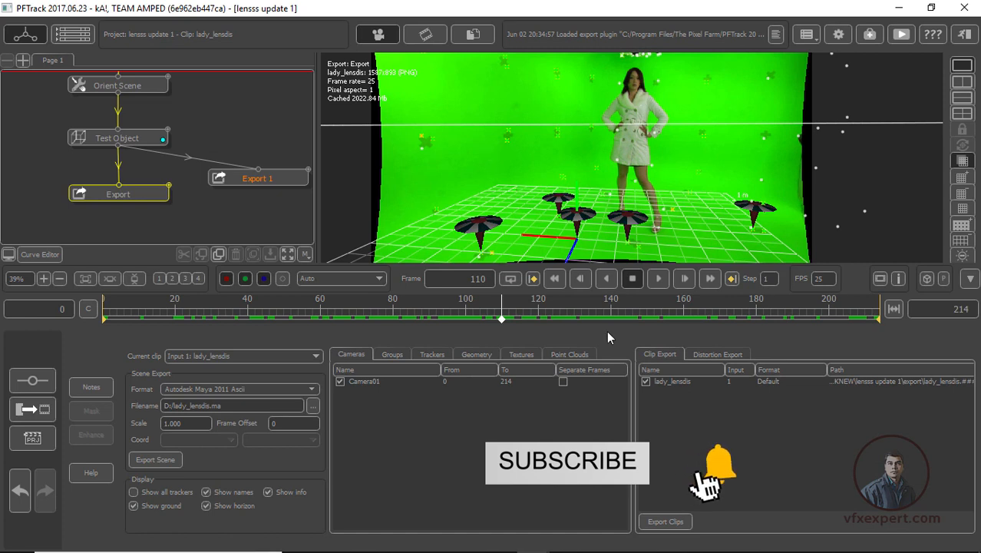
click(134, 193)
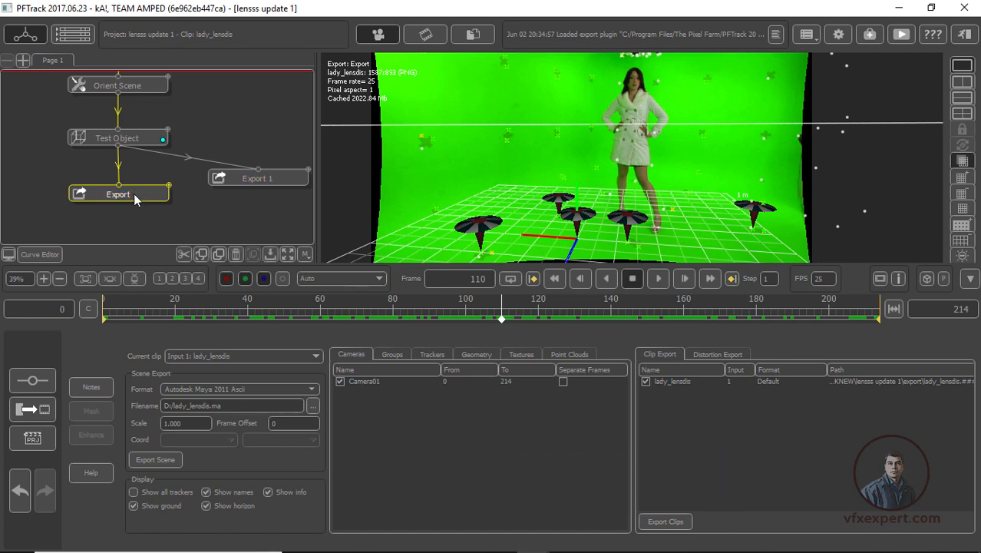
click(899, 7)
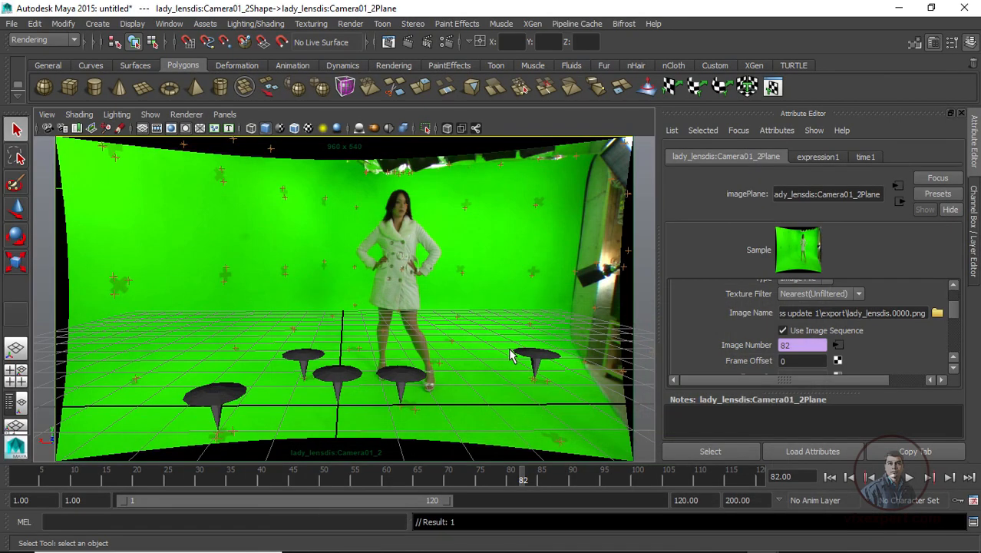